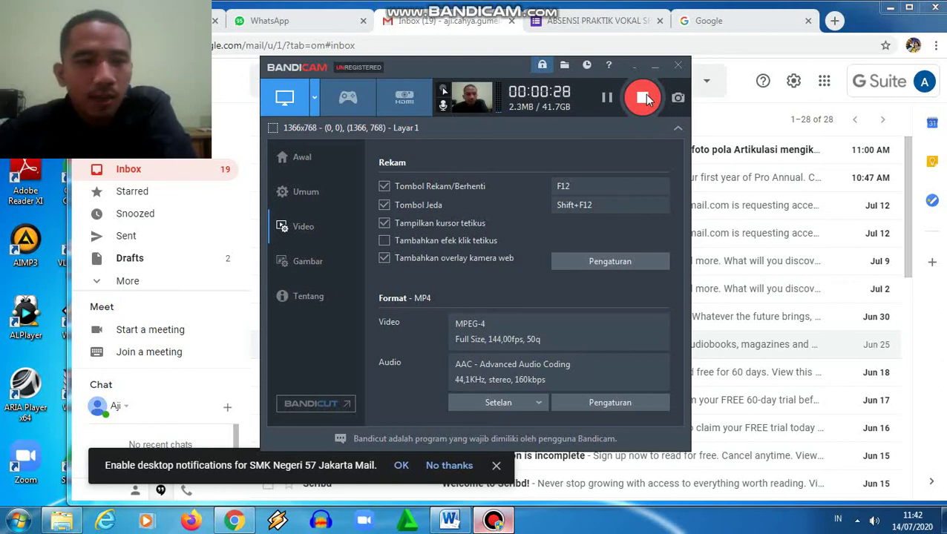
- Minimize the recorder window and open Google Drive from the school's Gmail account
{"action": "left_click", "coordinate": [866, 28]}
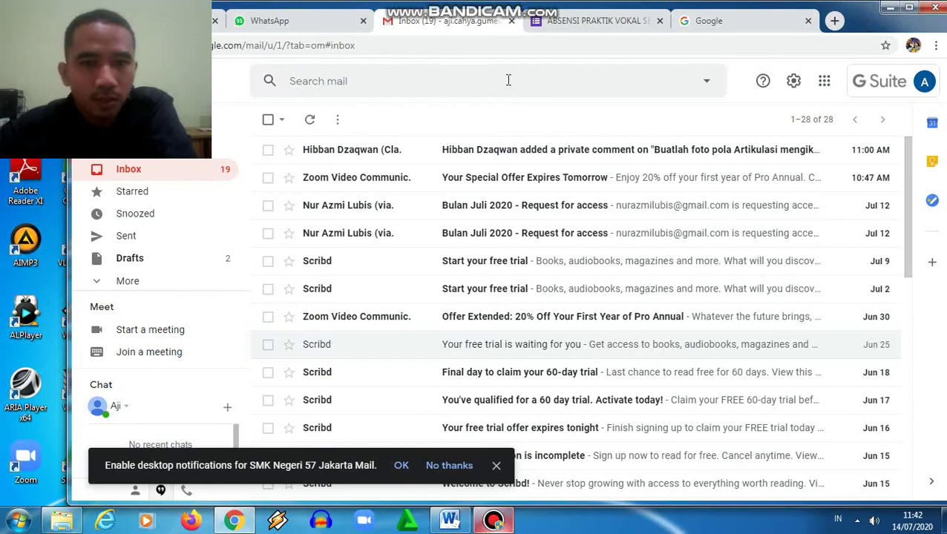
{"action": "left_click", "coordinate": [825, 82]}
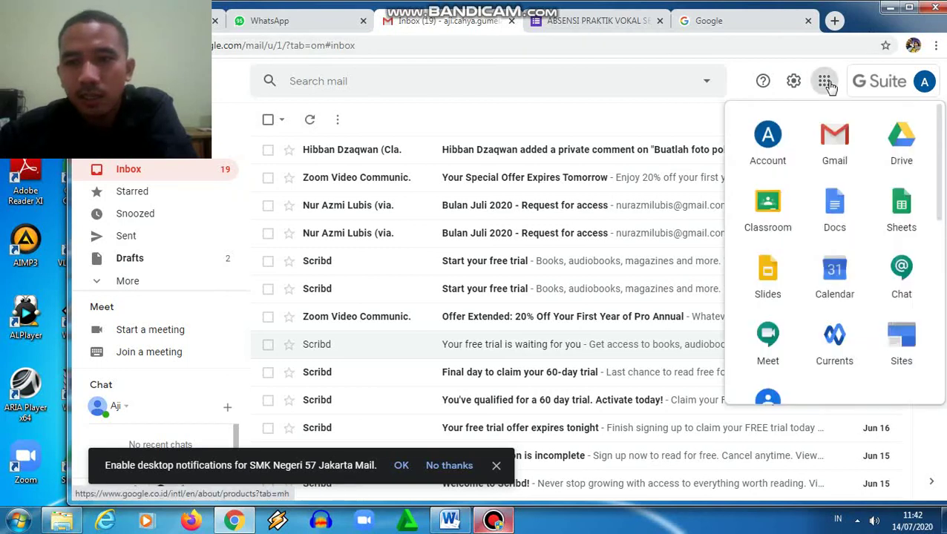
{"action": "left_click", "coordinate": [902, 148]}
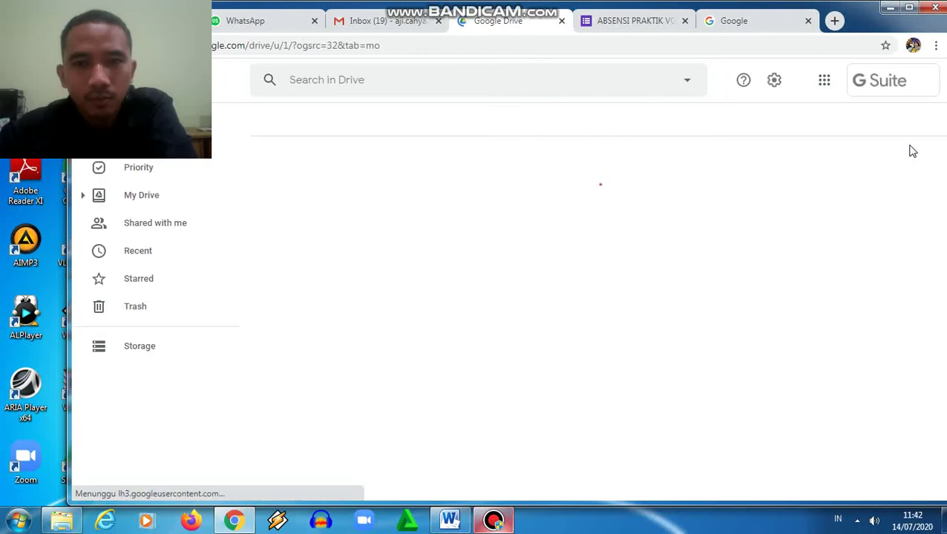
{"action": "left_click", "coordinate": [908, 8]}
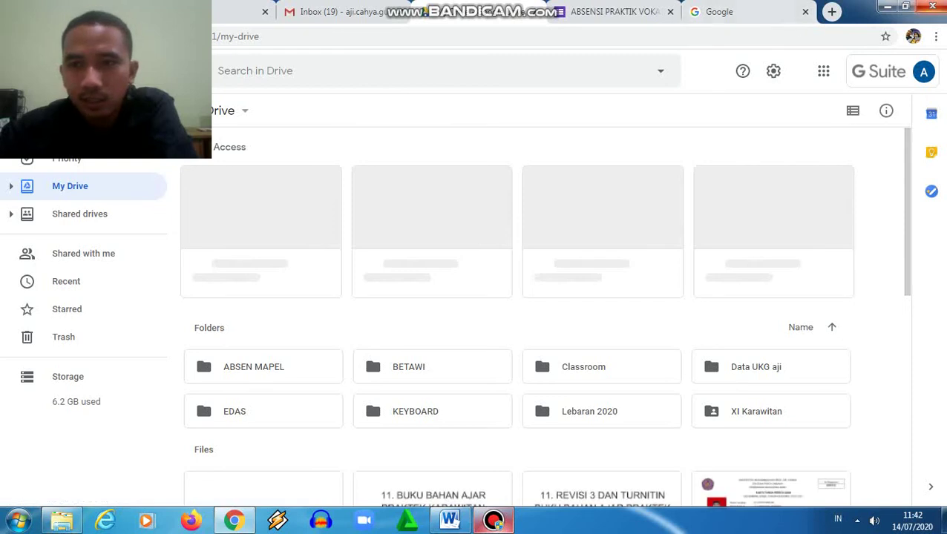
{"action": "left_click", "coordinate": [911, 7]}
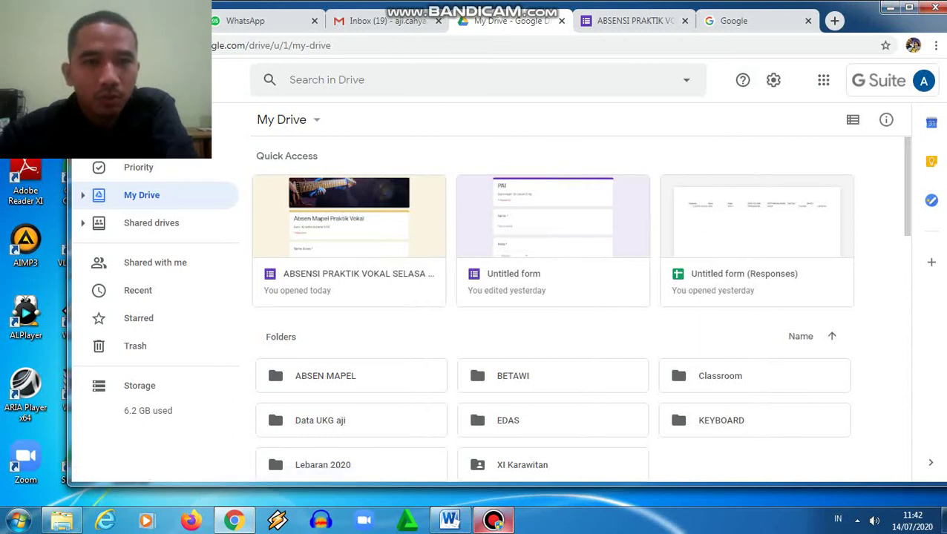
- Create a new blank Google Form in My Drive
{"action": "left_click", "coordinate": [118, 126]}
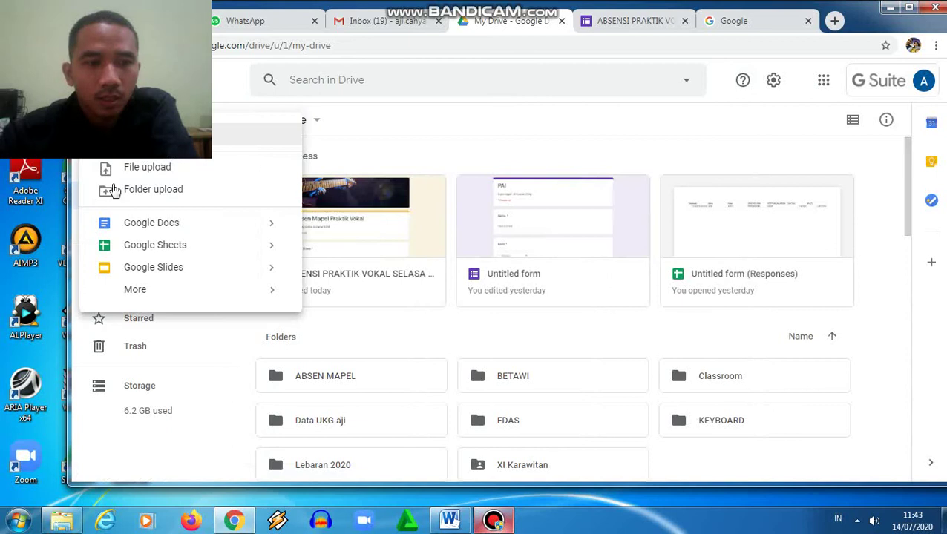
{"action": "mouse_move", "coordinate": [157, 296]}
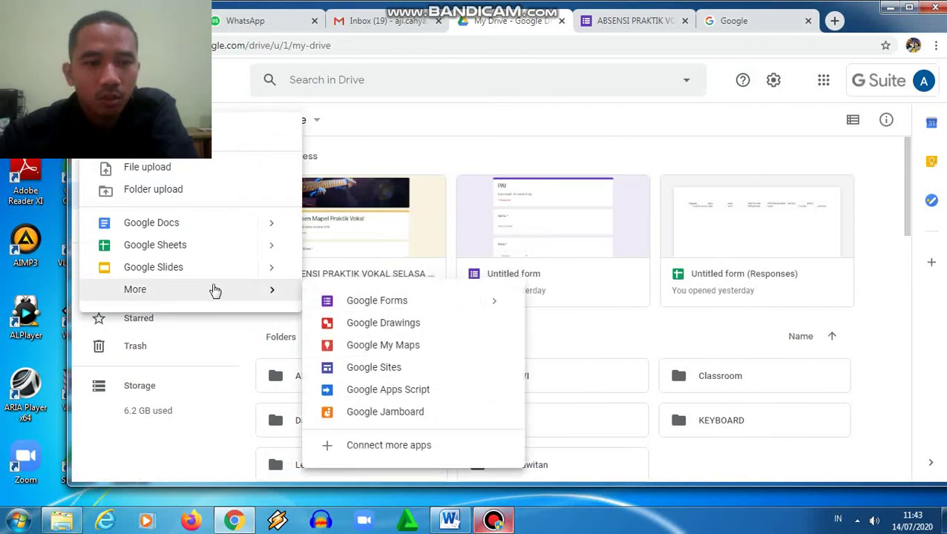
{"action": "left_click", "coordinate": [219, 76]}
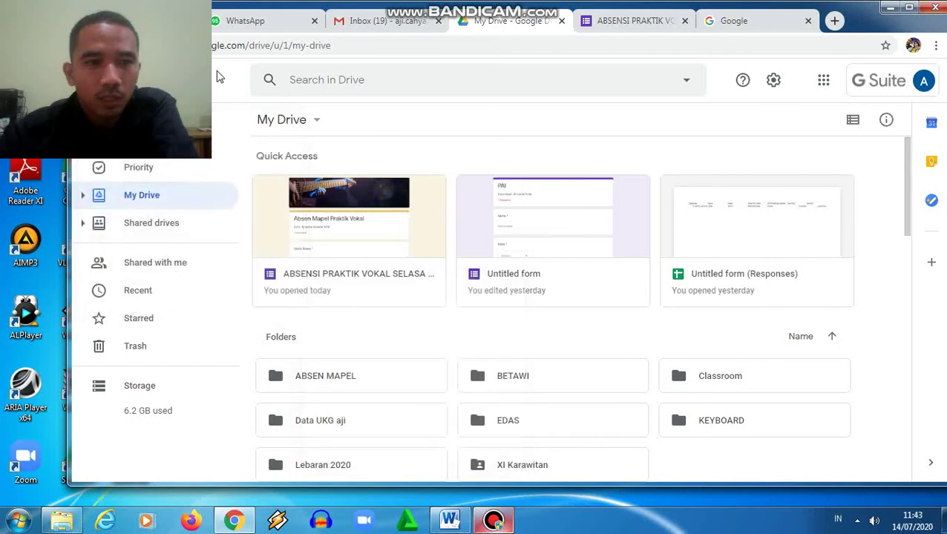
{"action": "left_click", "coordinate": [111, 119]}
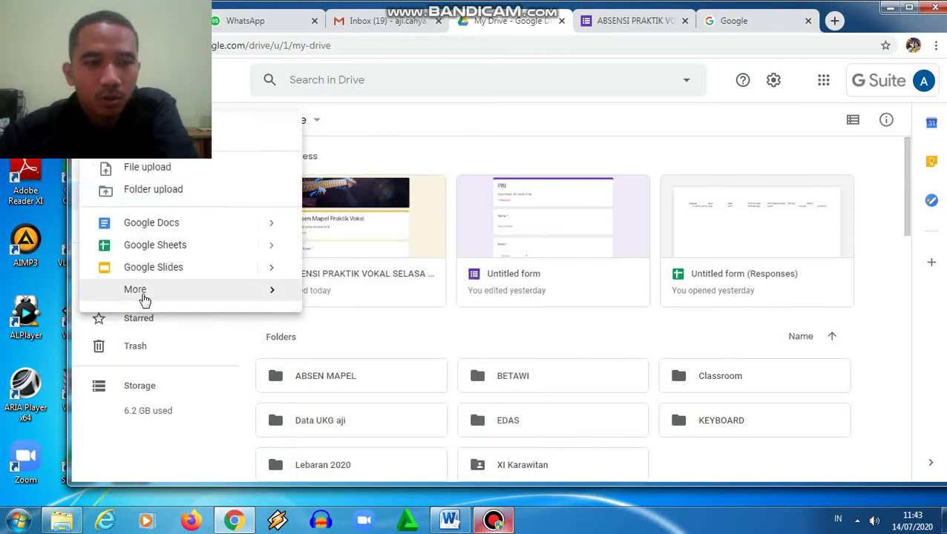
{"action": "mouse_move", "coordinate": [145, 299]}
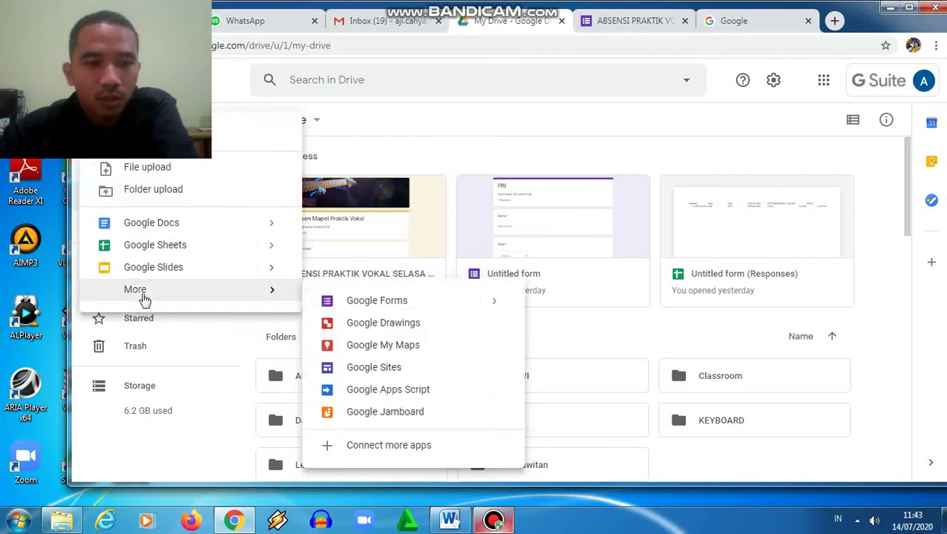
{"action": "left_click", "coordinate": [345, 304]}
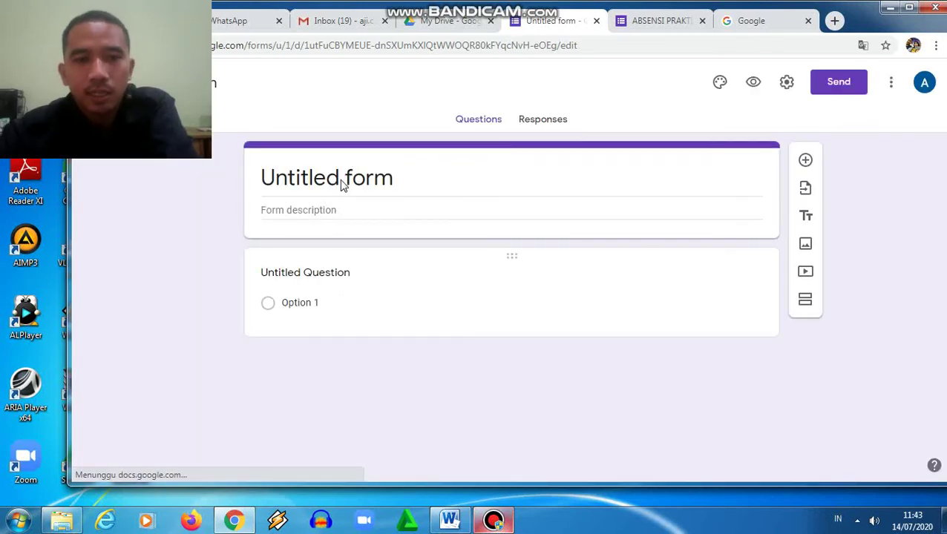
- Replace the untitled form's title with ABSENSI
{"action": "left_click", "coordinate": [342, 180]}
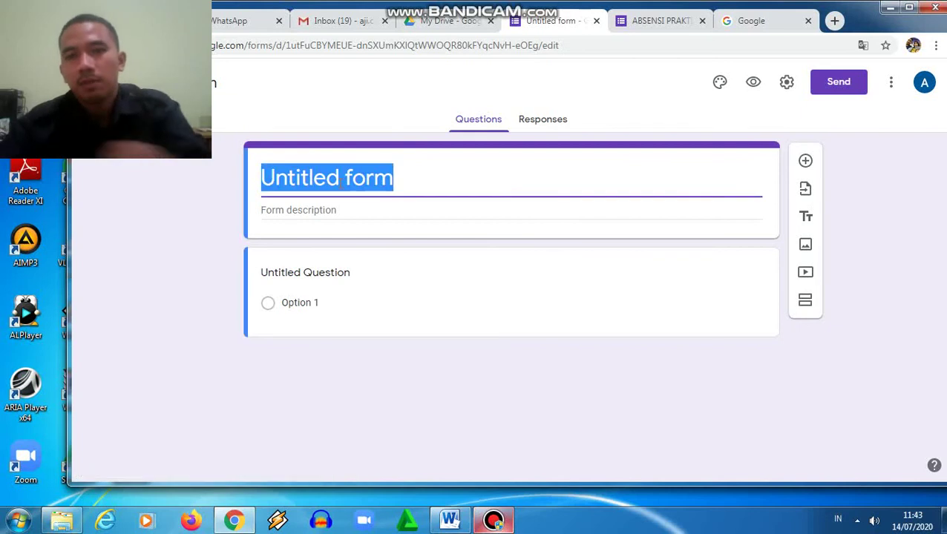
{"action": "key", "text": "Caps_Lock"}
{"action": "left_click", "coordinate": [341, 178]}
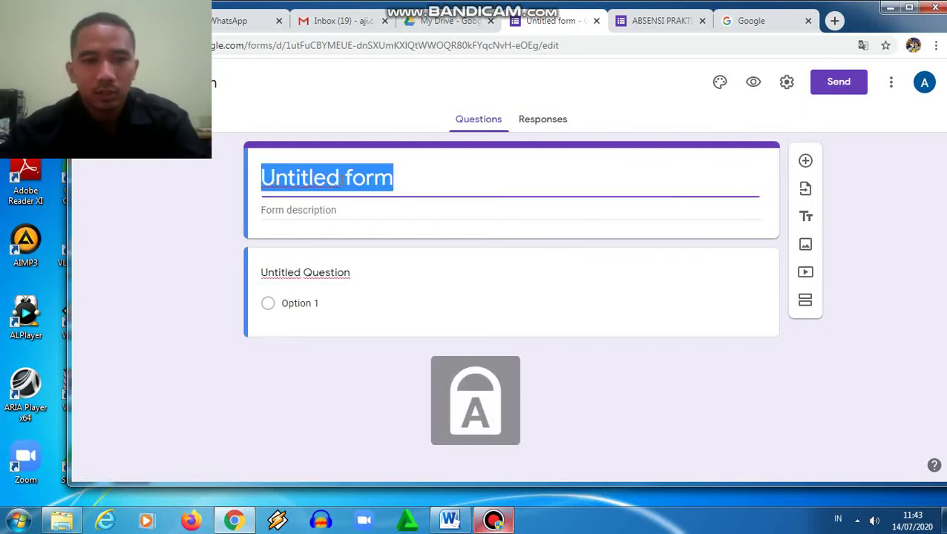
{"action": "key", "text": "Caps_Lock"}
{"action": "type", "text": "a"}
{"action": "key", "text": "BackSpace"}
{"action": "key", "text": "Caps_Lock"}
{"action": "type", "text": "ABSENSI "}
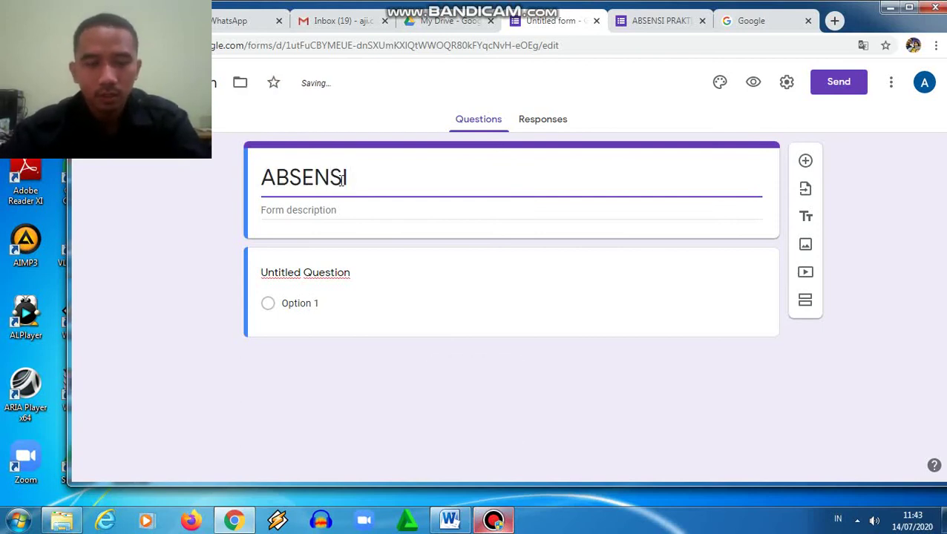
{"action": "type", "text": "KELAS"}
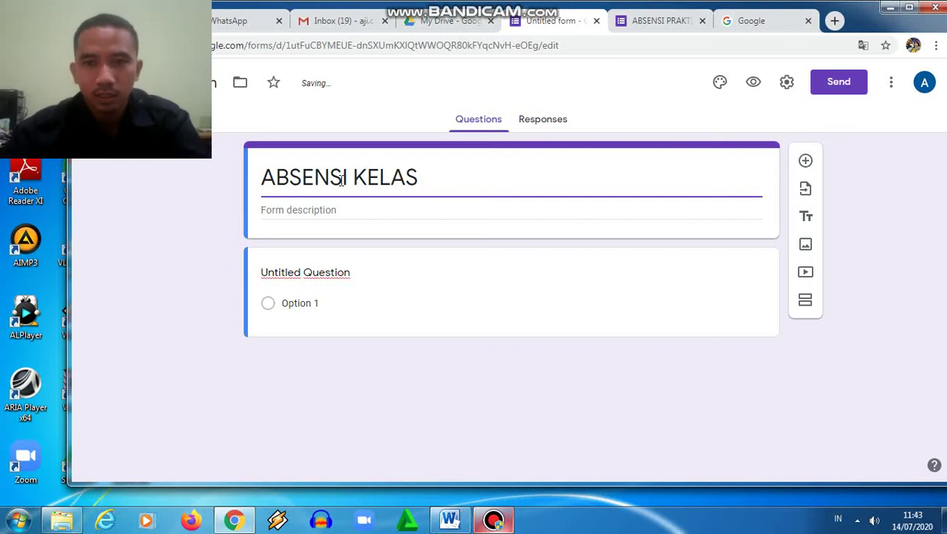
{"action": "left_click", "coordinate": [660, 21]}
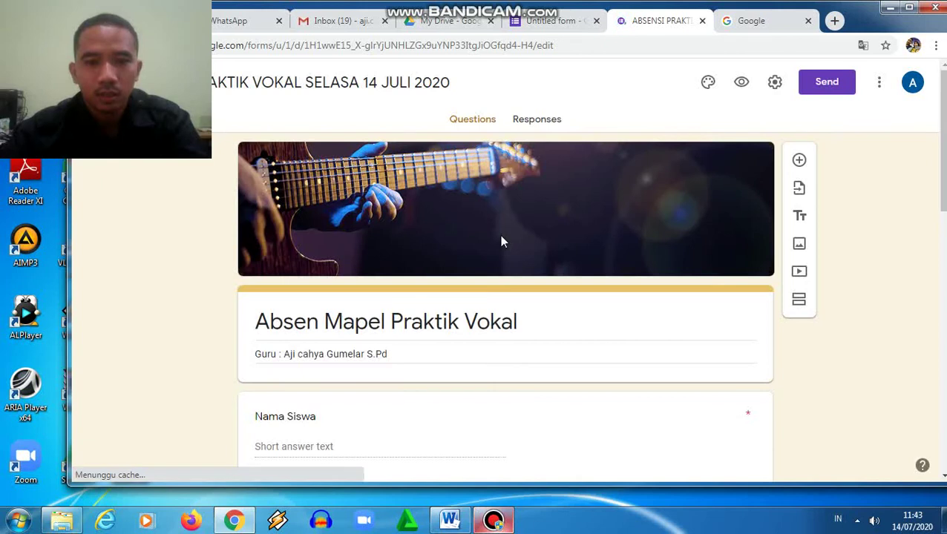
{"action": "left_click", "coordinate": [560, 21]}
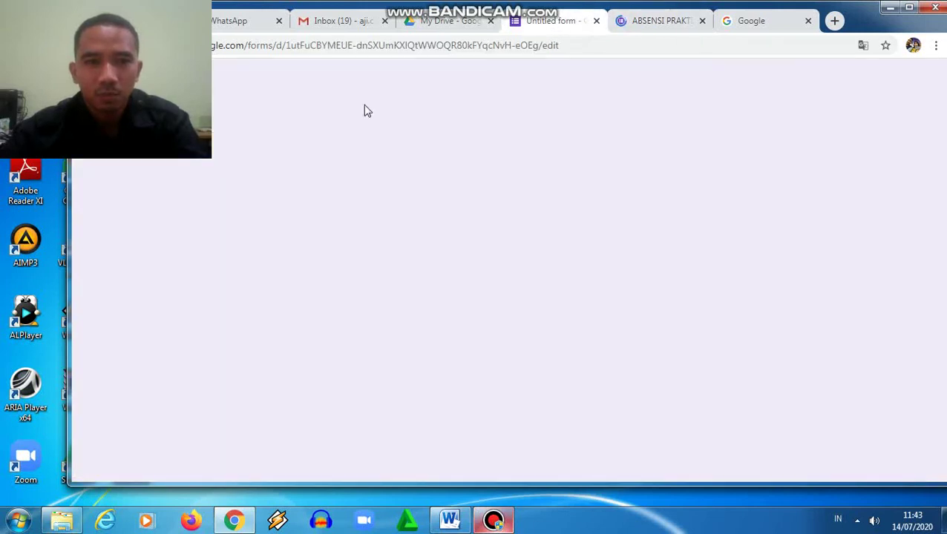
{"action": "key", "text": "BackSpace"}
{"action": "key", "text": "BackSpace"}
{"action": "key", "text": "BackSpace"}
{"action": "key", "text": "BackSpace"}
{"action": "key", "text": "BackSpace"}
{"action": "key", "text": "BackSpace"}
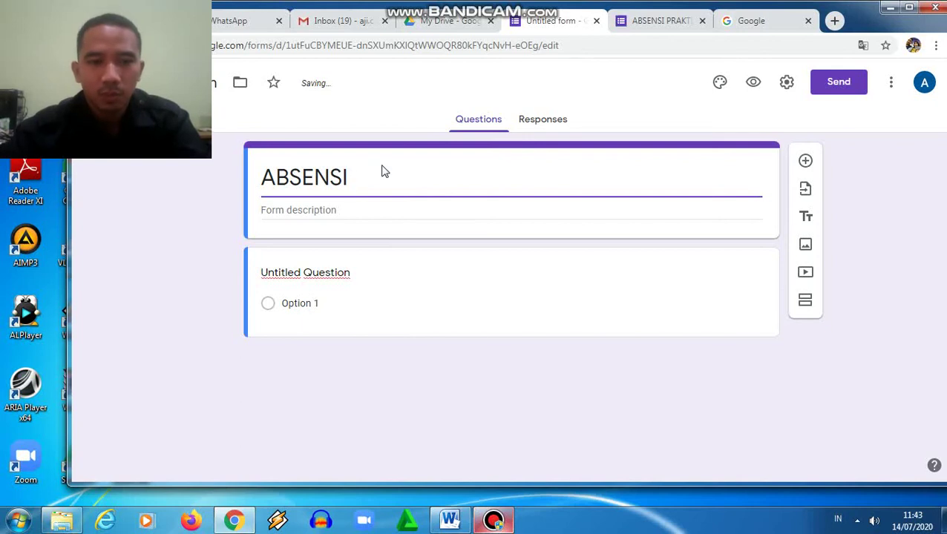
- Fill in the form description with "Guru :" followed by the teacher's full name and the degree S.Pd
{"action": "left_click", "coordinate": [376, 213]}
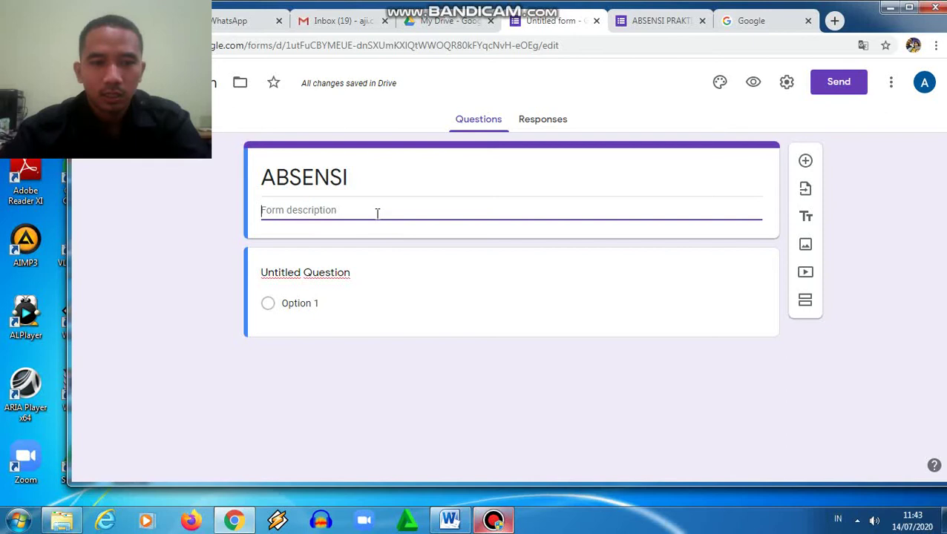
{"action": "type", "text": "G"}
{"action": "key", "text": "Caps_Lock"}
{"action": "type", "text": "uru "}
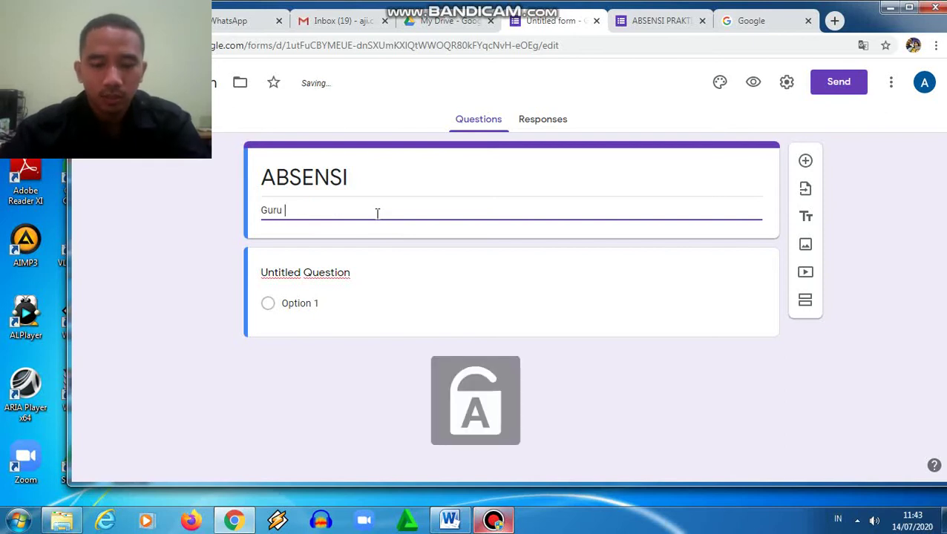
{"action": "type", "text": ":"}
{"action": "key", "text": "Caps_Lock"}
{"action": "type", "text": "A"}
{"action": "key", "text": "Caps_Lock"}
{"action": "type", "text": "ji"}
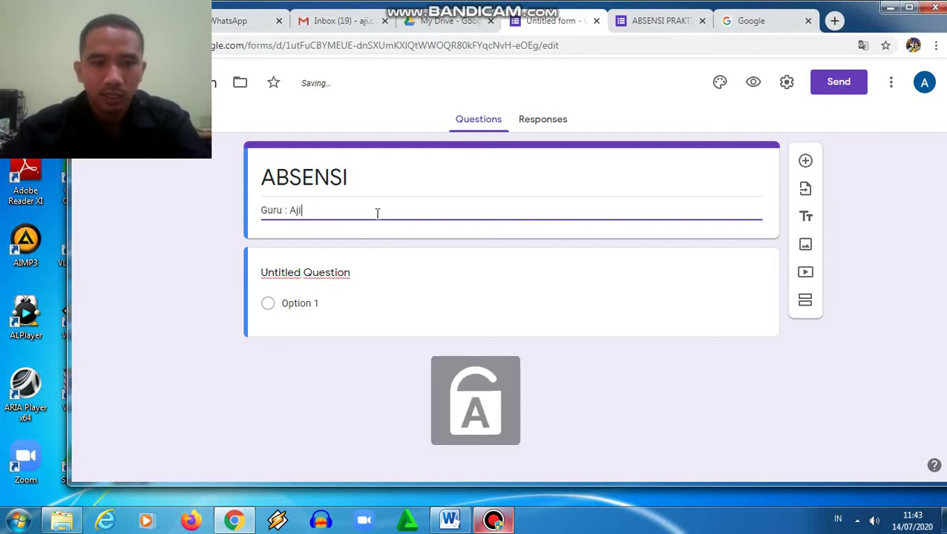
{"action": "type", "text": " cahya"}
{"action": "key", "text": "Caps_Lock"}
{"action": "type", "text": "G"}
{"action": "key", "text": "Caps_Lock"}
{"action": "type", "text": "umelat"}
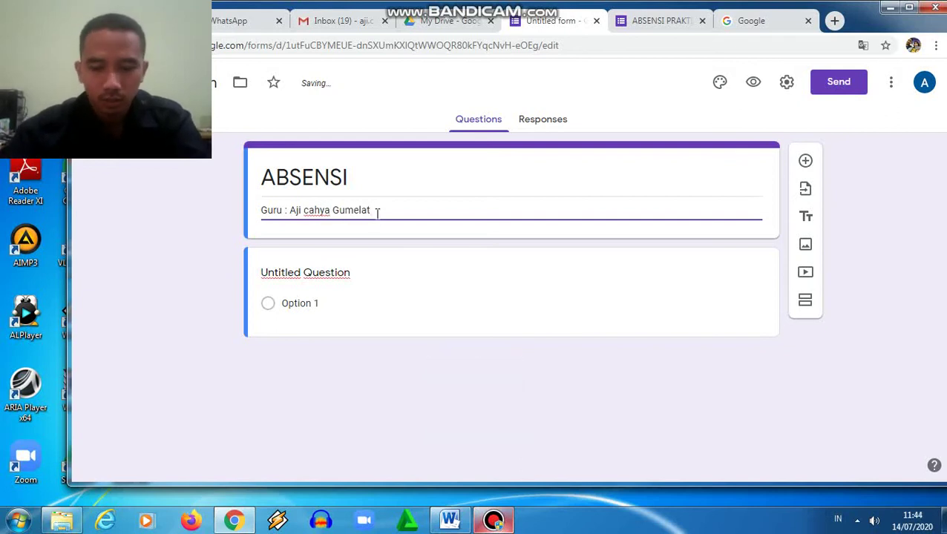
{"action": "key", "text": "Caps_Lock"}
{"action": "type", "text": "S"}
{"action": "key", "text": "Caps_Lock"}
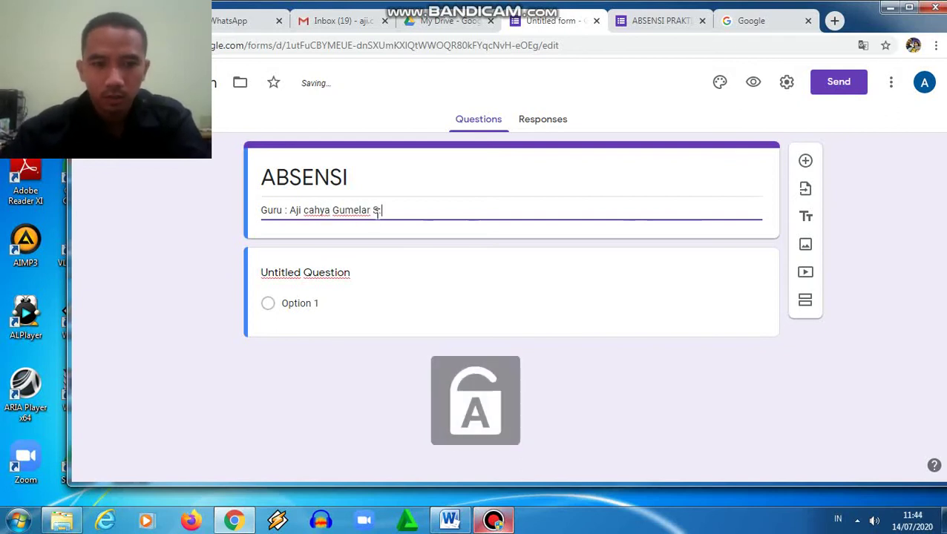
{"action": "key", "text": "Caps_Lock"}
{"action": "type", "text": ".P"}
{"action": "key", "text": "Caps_Lock"}
{"action": "type", "text": "d"}
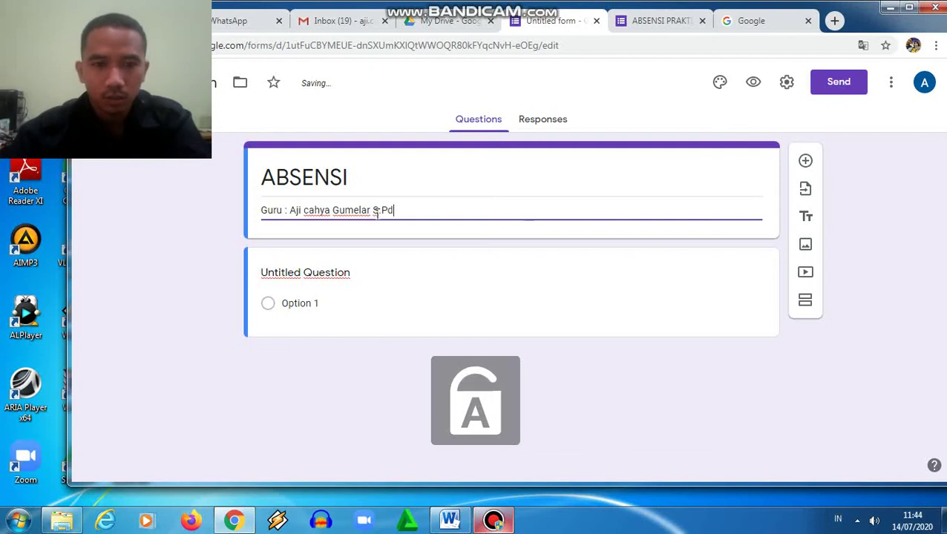
- Title the first question Nama, with a short answer response, and make it required
{"action": "left_click", "coordinate": [373, 277]}
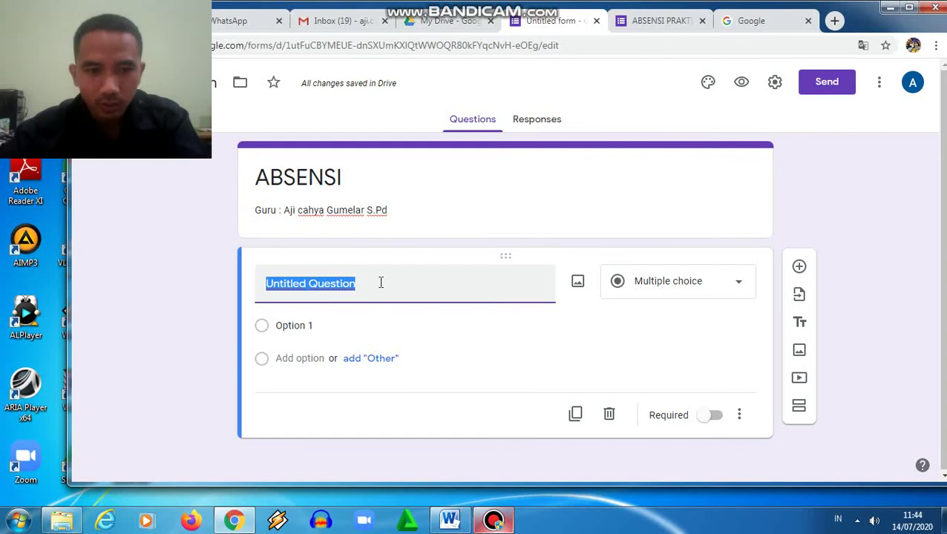
{"action": "left_click", "coordinate": [381, 283]}
{"action": "left_click_drag", "start_coordinate": [380, 283], "coordinate": [204, 275]}
{"action": "type", "text": "N"}
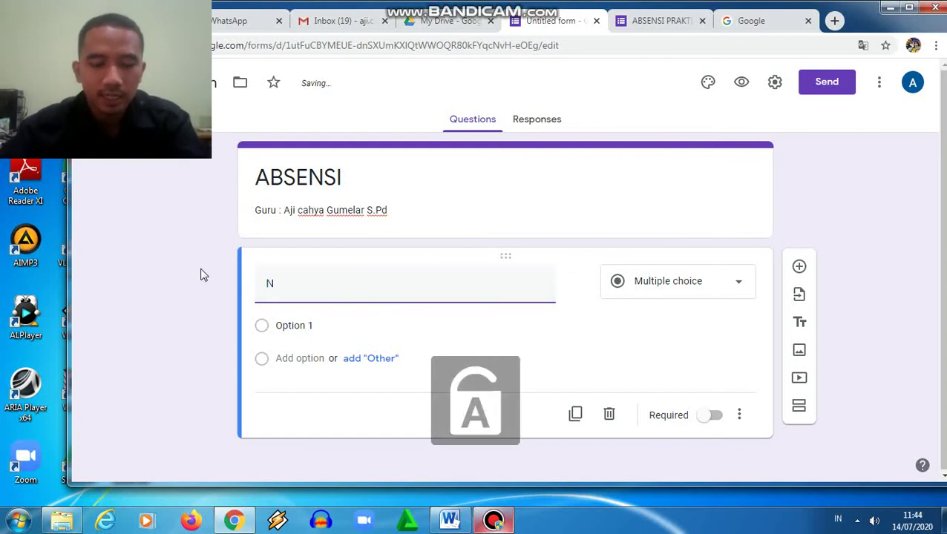
{"action": "type", "text": "ama"}
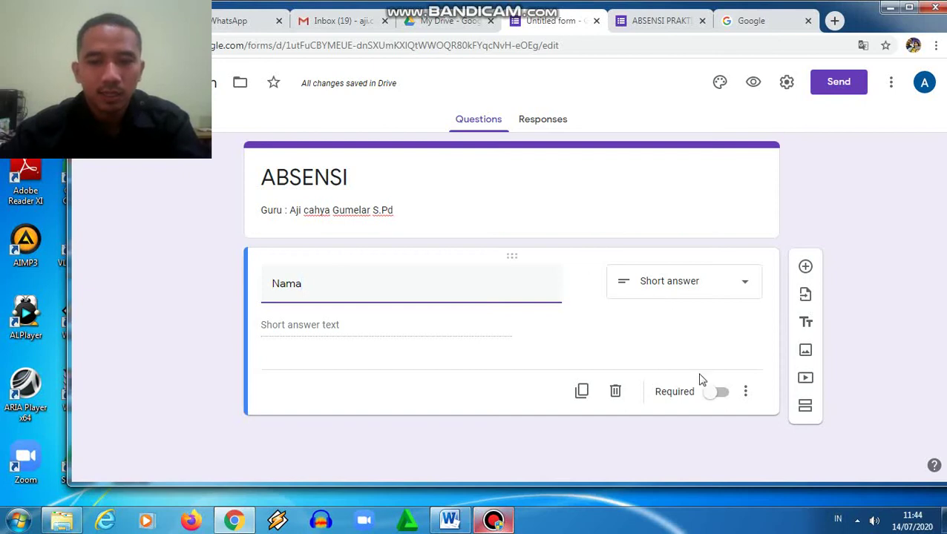
{"action": "left_click", "coordinate": [711, 402]}
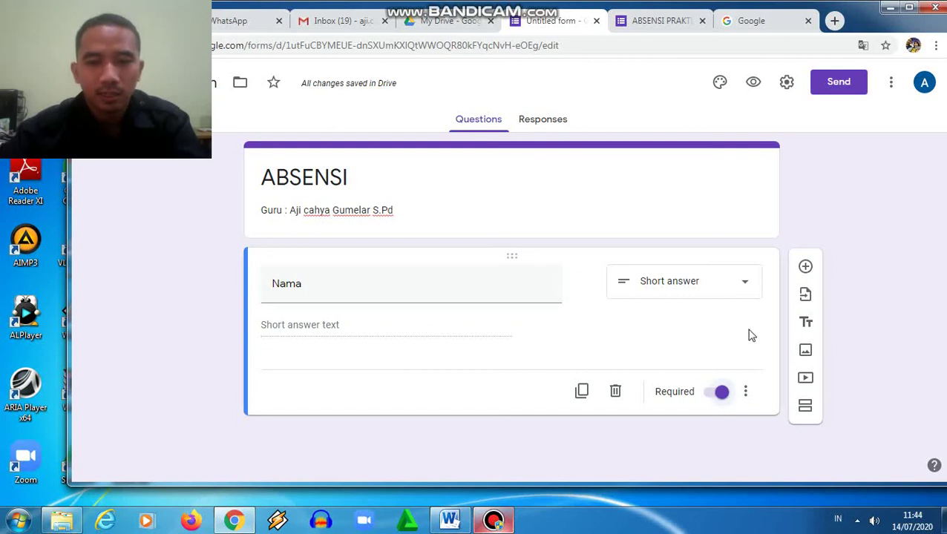
- Add a second question, check the existing vocal practice attendance form, and extend the first question's title to Nama Siswa
{"action": "left_click", "coordinate": [805, 267]}
{"action": "left_click", "coordinate": [654, 28]}
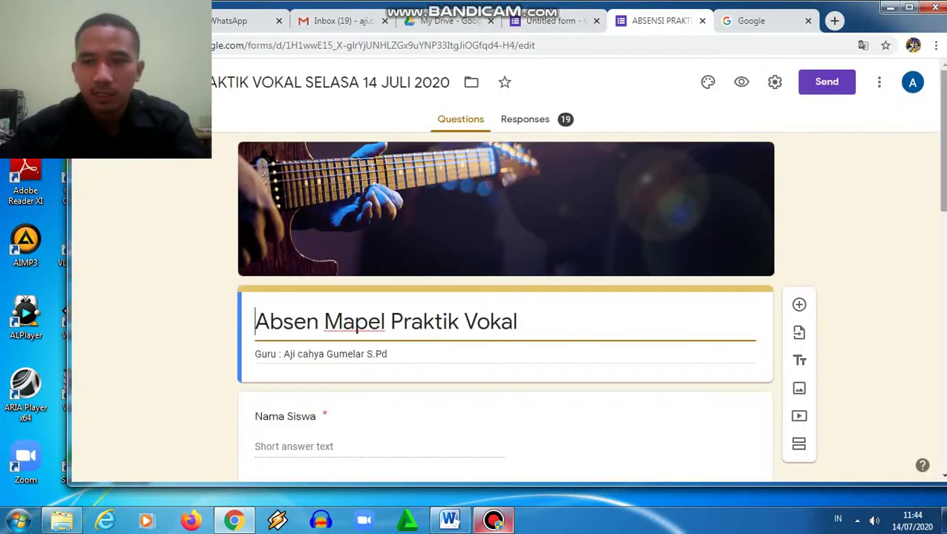
{"action": "scroll", "coordinate": [505, 297], "scroll_direction": "down", "scroll_amount": 2}
{"action": "left_click", "coordinate": [553, 25]}
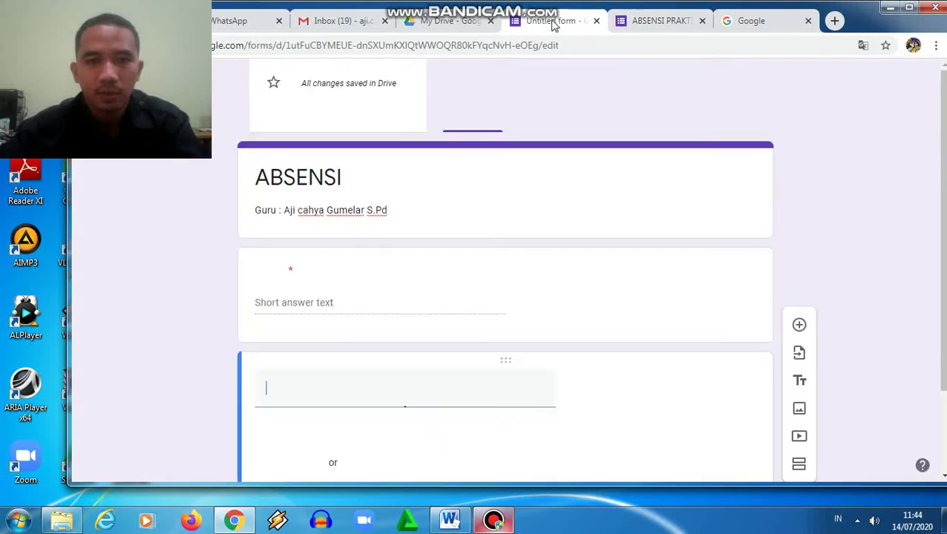
{"action": "left_click", "coordinate": [332, 282]}
{"action": "left_click", "coordinate": [310, 283]}
{"action": "type", "text": "Siswa"}
- Title the second question KELAS
{"action": "left_click", "coordinate": [342, 461]}
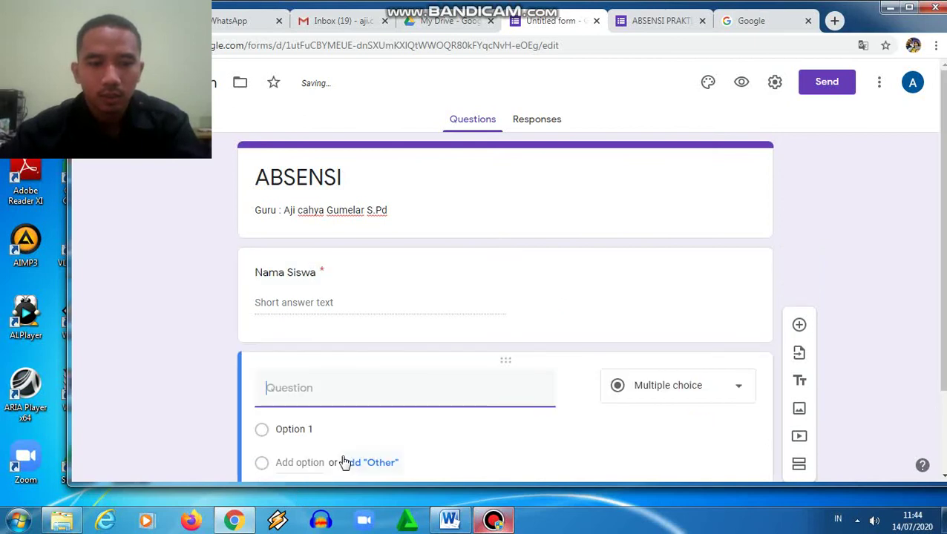
{"action": "left_click", "coordinate": [351, 380]}
{"action": "type", "text": "Je"}
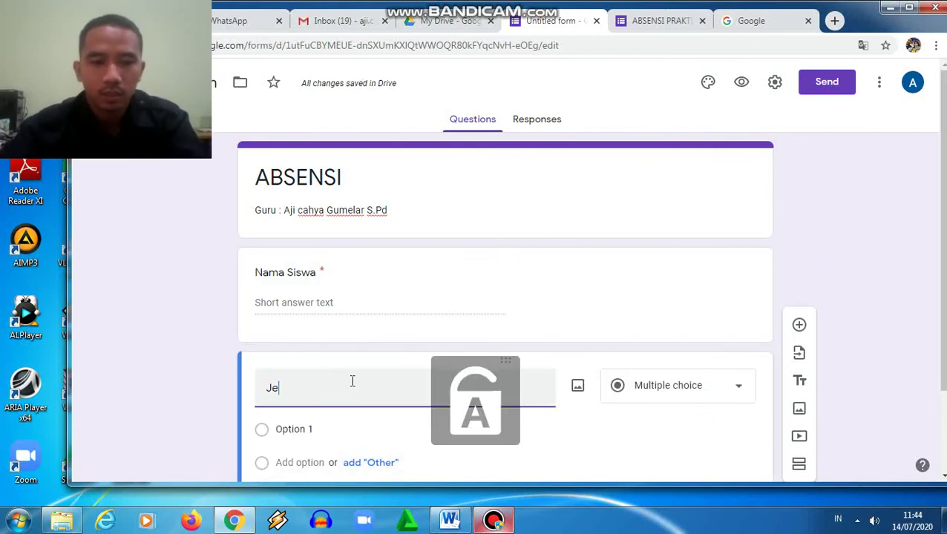
{"action": "type", "text": "ni"}
{"action": "key", "text": "BackSpace"}
{"action": "key", "text": "BackSpace"}
{"action": "key", "text": "BackSpace"}
{"action": "key", "text": "Caps_Lock"}
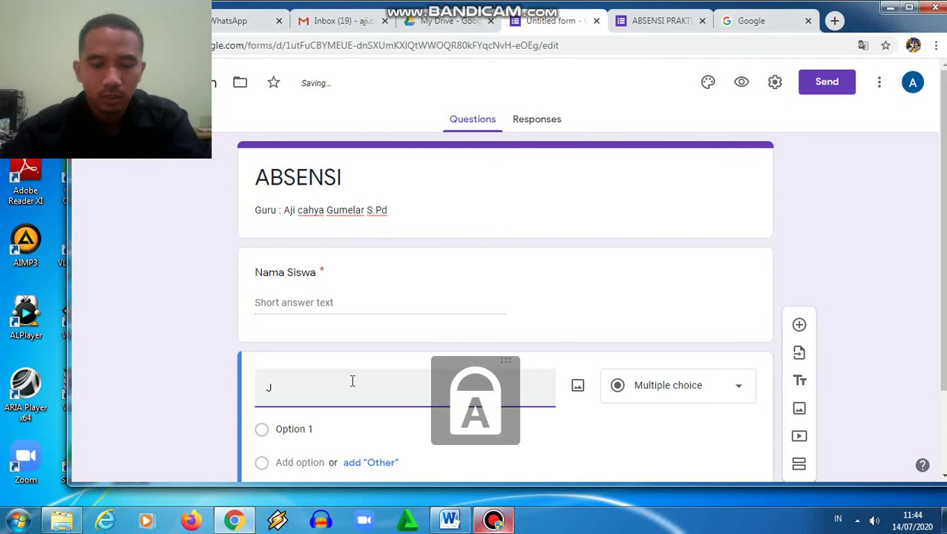
{"action": "key", "text": "BackSpace"}
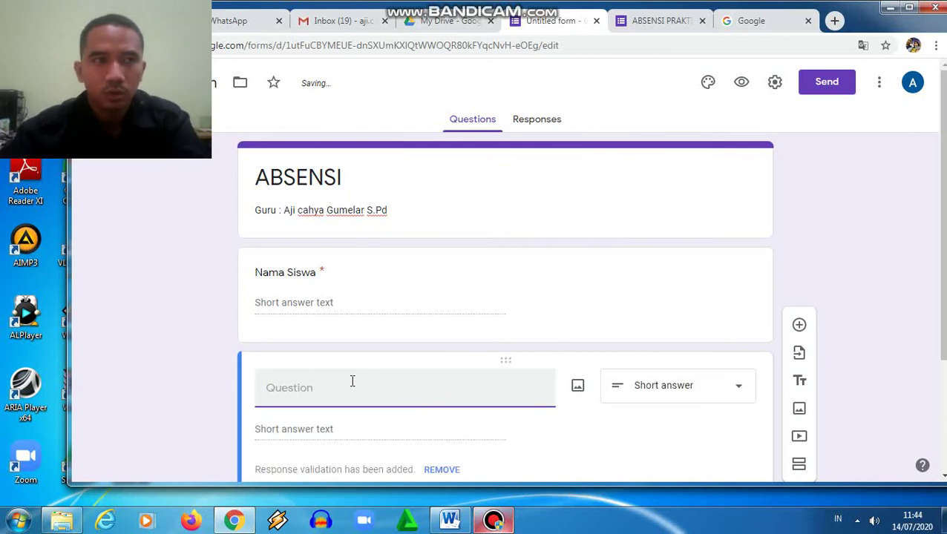
{"action": "type", "text": "KELAS"}
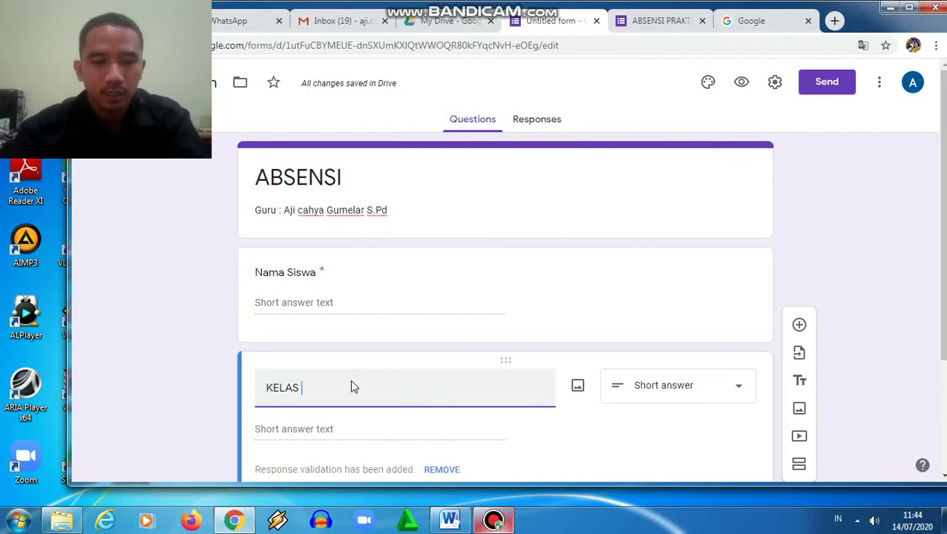
- Change the KELAS question to a dropdown and enter X Karawitan as its first option
{"action": "left_click", "coordinate": [646, 386]}
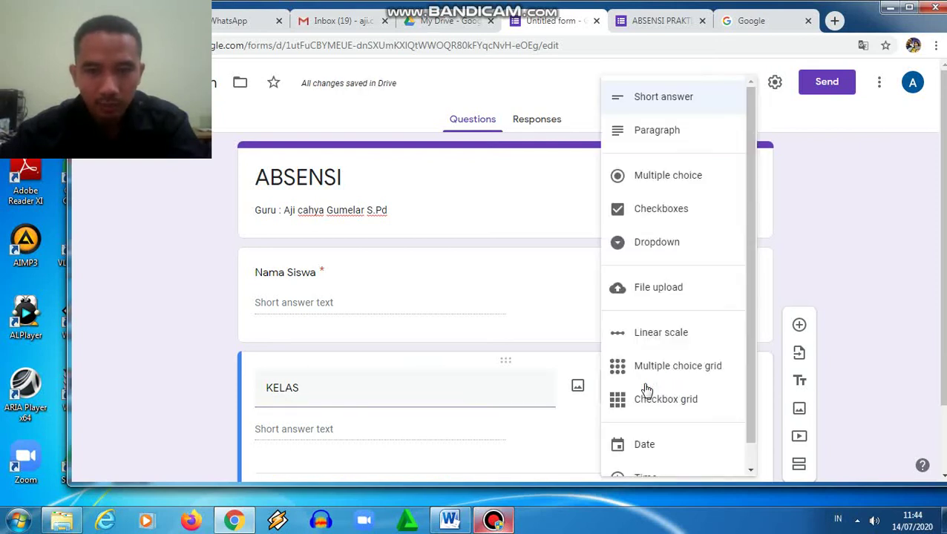
{"action": "left_click", "coordinate": [676, 257]}
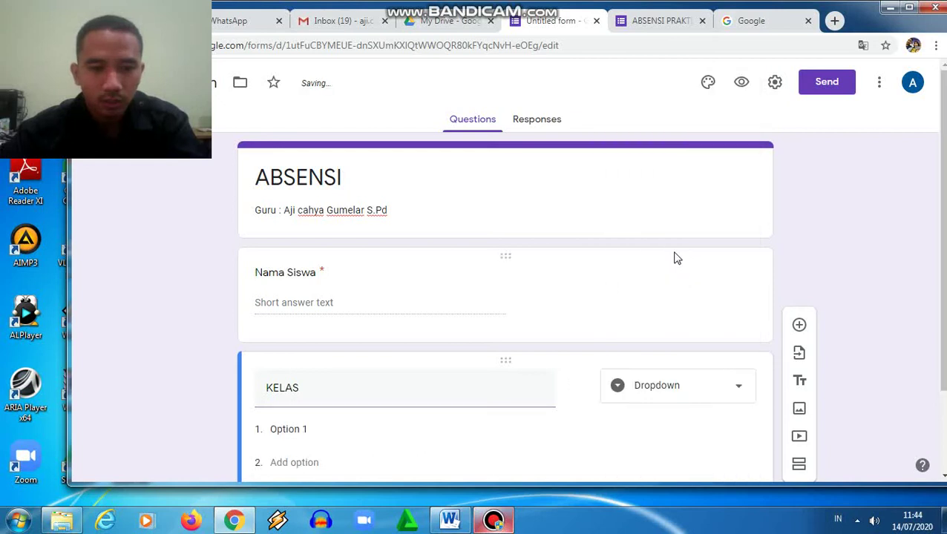
{"action": "left_click", "coordinate": [393, 434]}
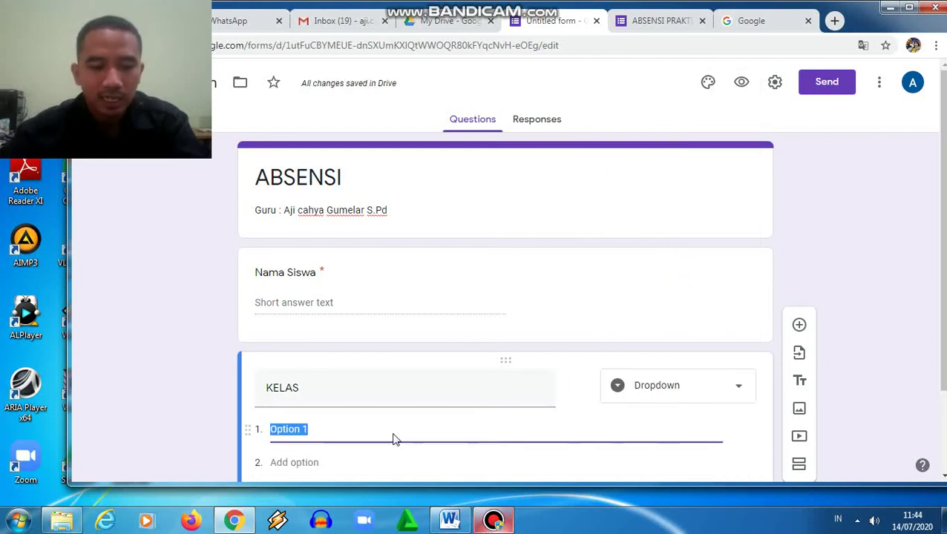
{"action": "key", "text": "Caps_Lock"}
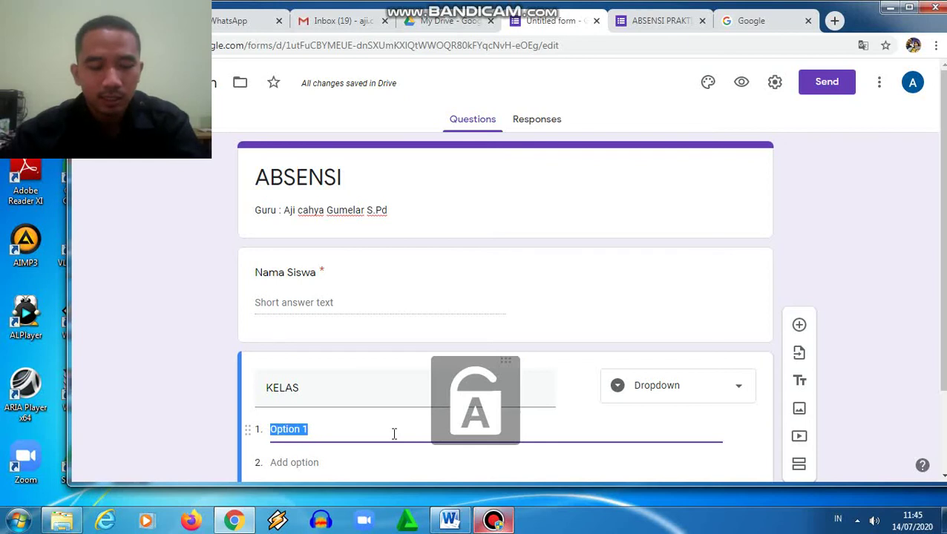
{"action": "type", "text": "x"}
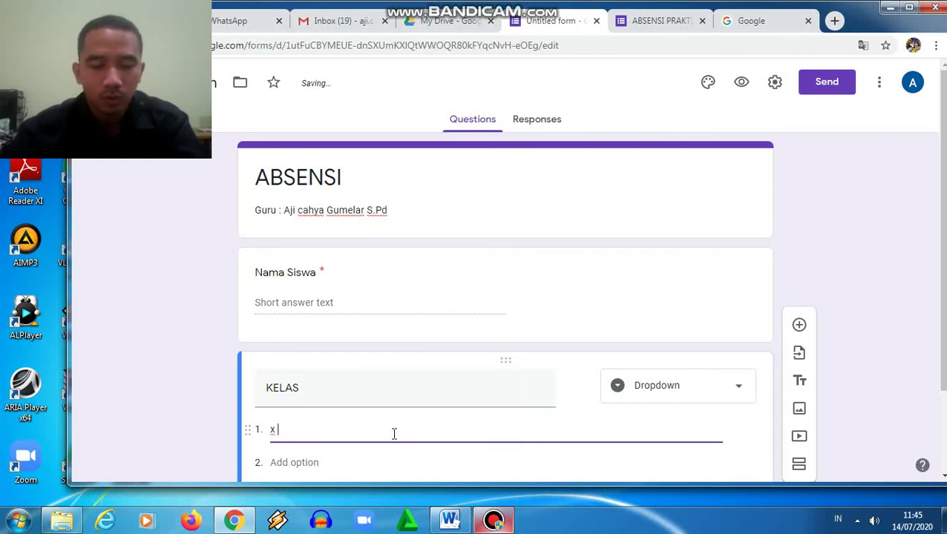
{"action": "key", "text": "BackSpace"}
{"action": "key", "text": "Caps_Lock"}
{"action": "type", "text": "X"}
{"action": "key", "text": "Caps_Lock"}
{"action": "type", "text": "Kar"}
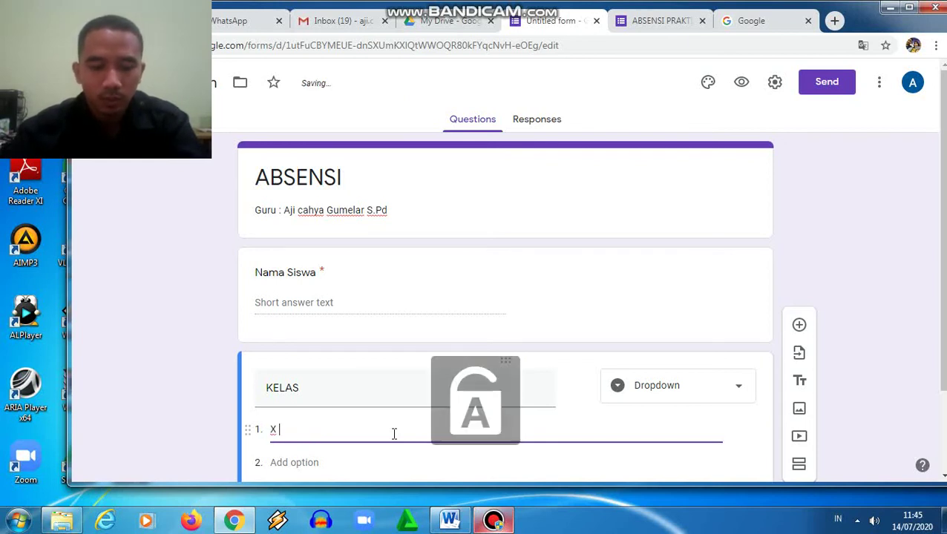
{"action": "type", "text": "awitan"}
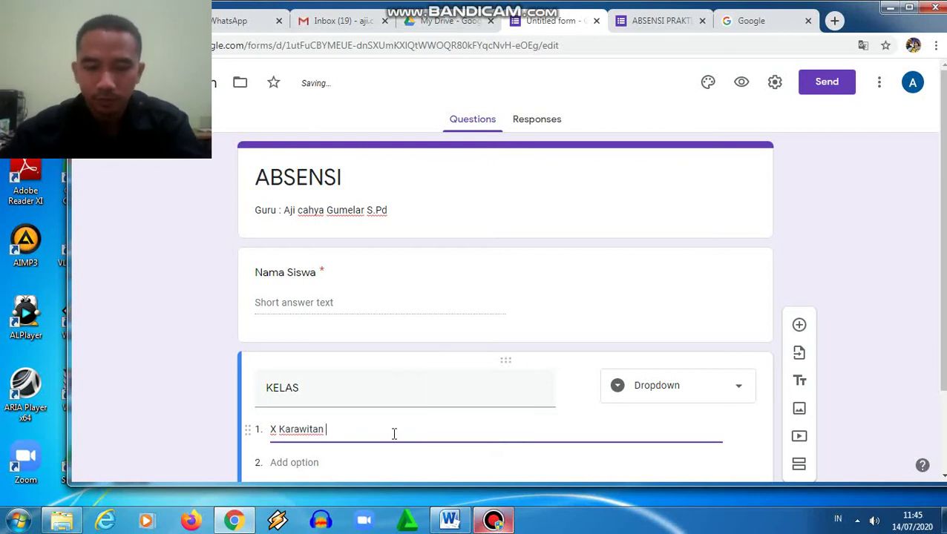
- Add X Seni Tari as the second option of the KELAS question and make the question required
{"action": "key", "text": "Return"}
{"action": "key", "text": "Caps_Lock"}
{"action": "type", "text": "X"}
{"action": "key", "text": "Caps_Lock"}
{"action": "key", "text": "Caps_Lock"}
{"action": "type", "text": "S"}
{"action": "key", "text": "Caps_Lock"}
{"action": "type", "text": "e"}
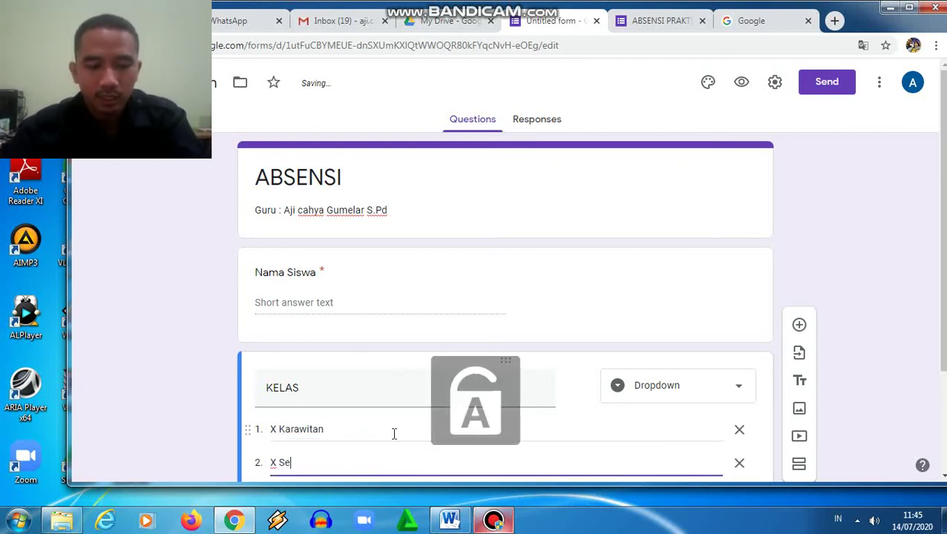
{"action": "type", "text": "ni Tari"}
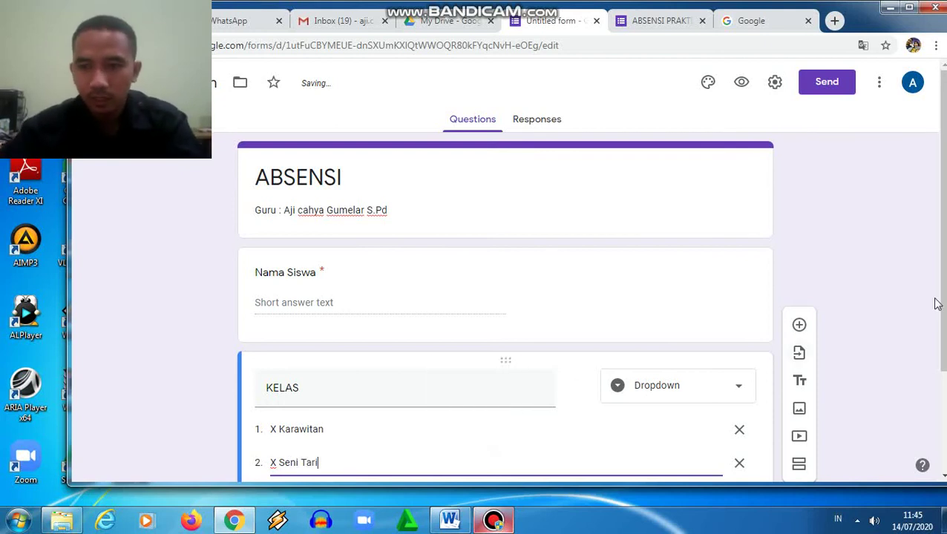
{"action": "scroll", "coordinate": [939, 297], "scroll_direction": "down", "scroll_amount": 2}
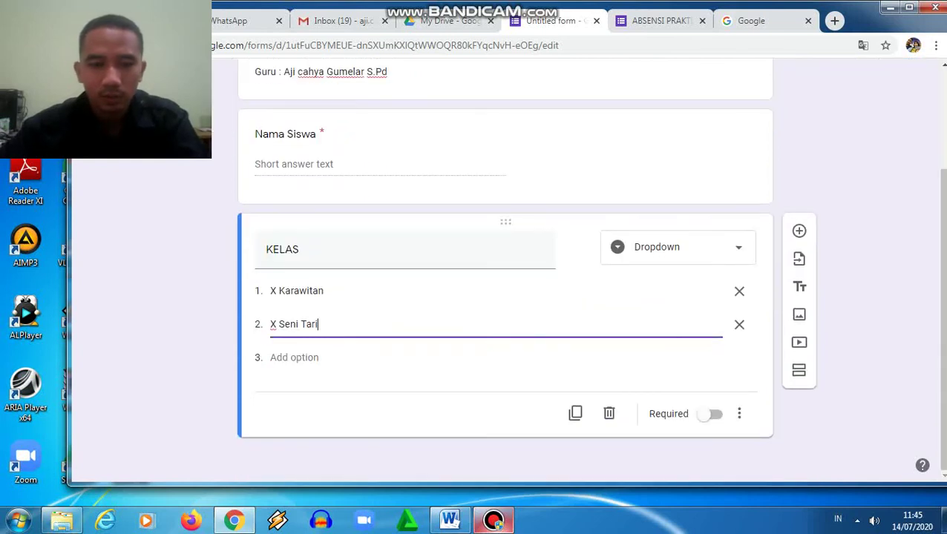
{"action": "left_click", "coordinate": [713, 418]}
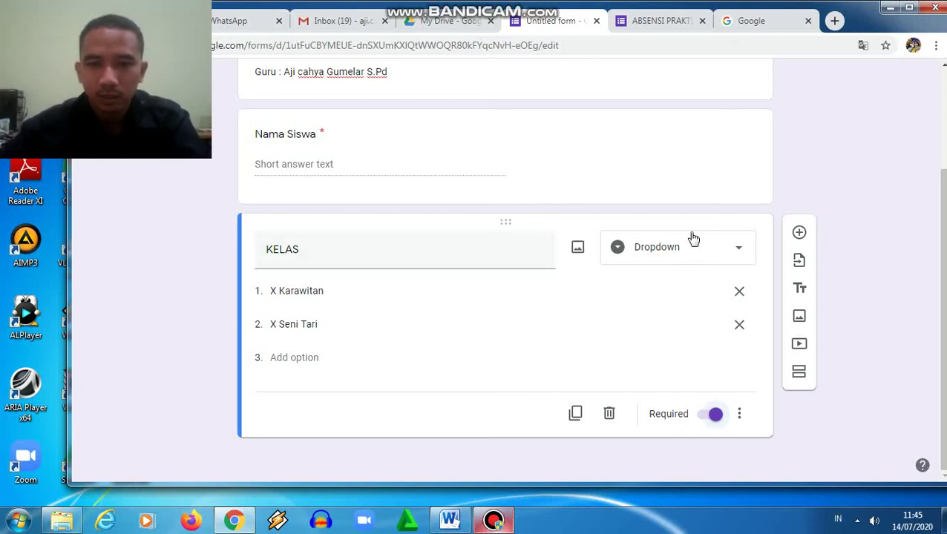
- Add a third question below KELAS and title it Mata Pelajaran
{"action": "left_click", "coordinate": [800, 234]}
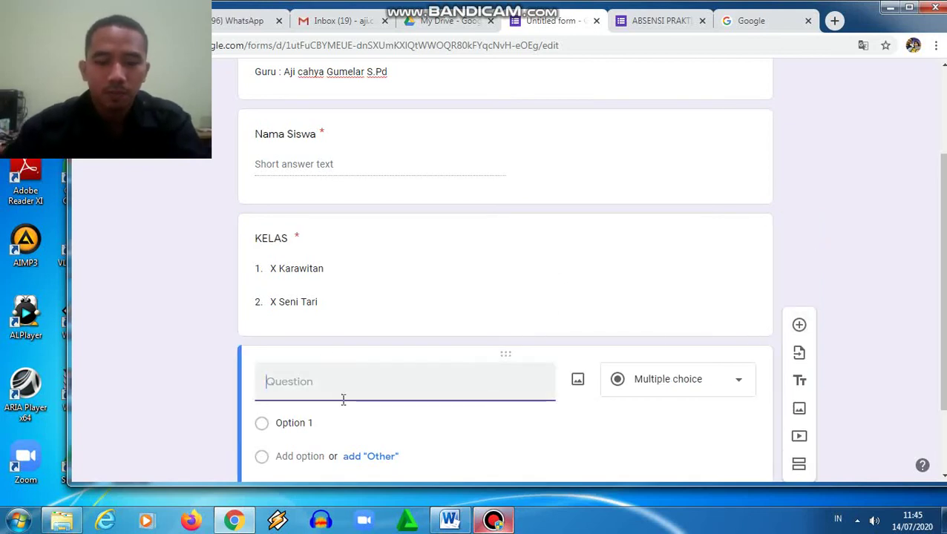
{"action": "key", "text": "Caps_Lock"}
{"action": "type", "text": "M"}
{"action": "key", "text": "Caps_Lock"}
{"action": "type", "text": "a"}
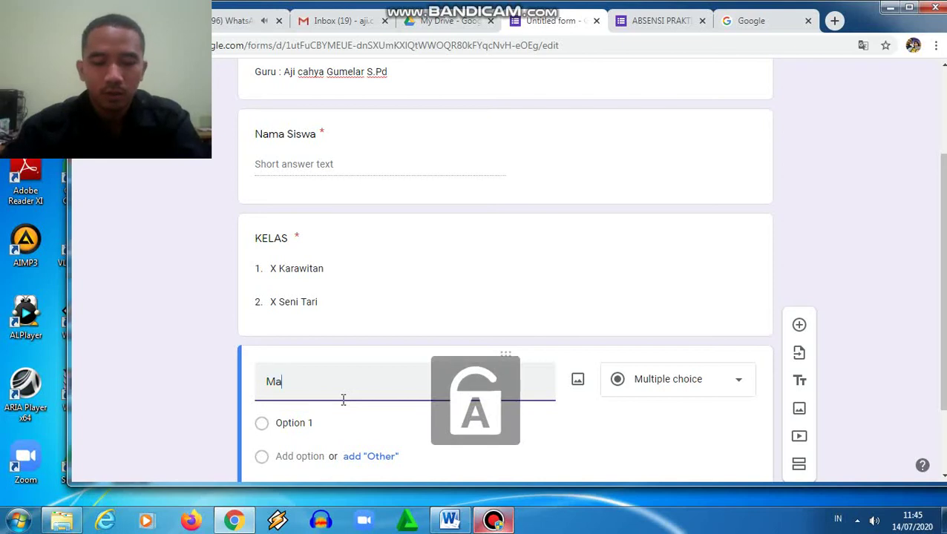
{"action": "type", "text": "pel"}
{"action": "key", "text": "BackSpace"}
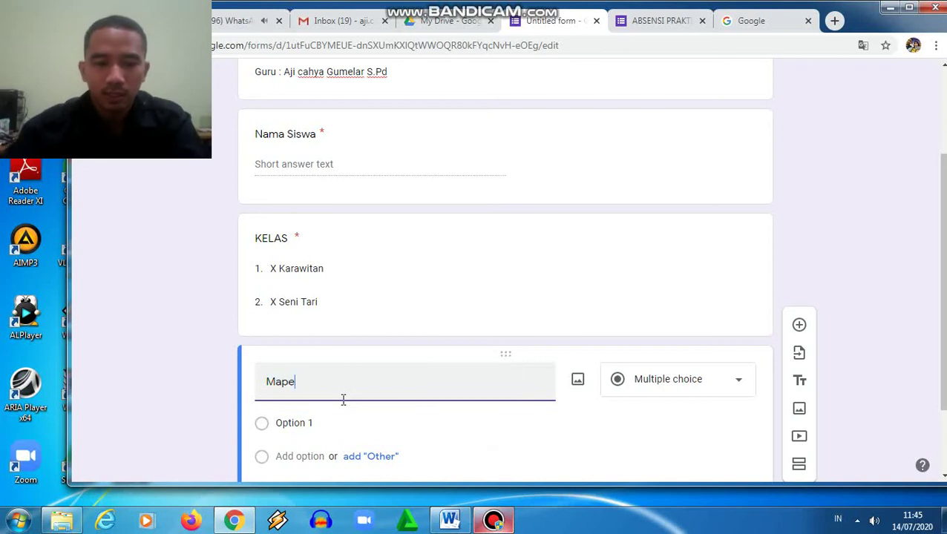
{"action": "type", "text": "ta"}
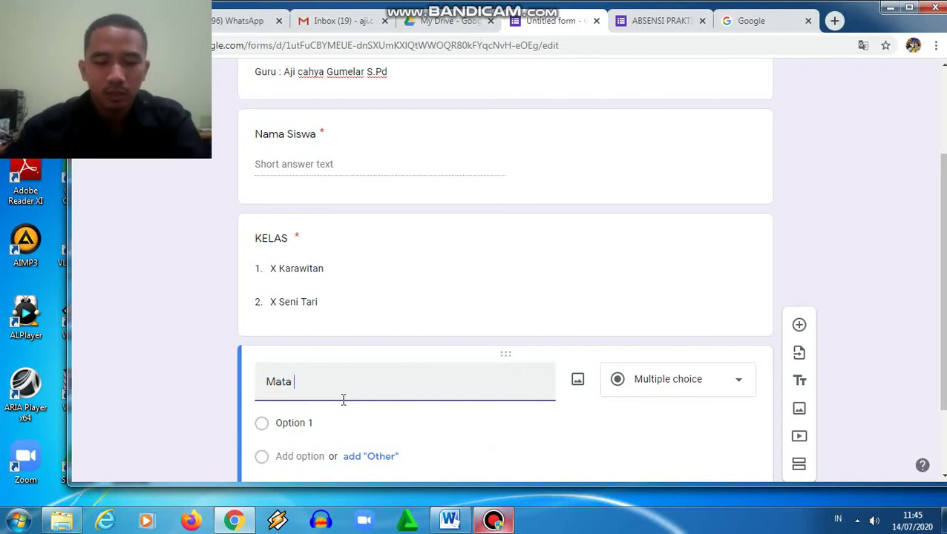
{"action": "key", "text": "Caps_Lock"}
{"action": "type", "text": "P"}
{"action": "key", "text": "Caps_Lock"}
{"action": "type", "text": "elajaran"}
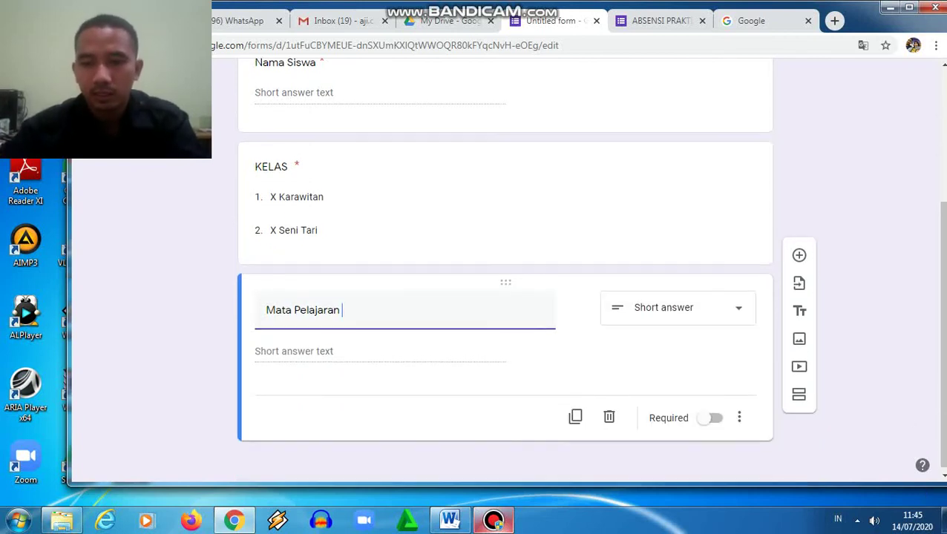
- Make the Mata Pelajaran question a required dropdown with the single option "Dasar- Dasar Kreatifitas"
{"action": "scroll", "coordinate": [505, 267], "scroll_direction": "up", "scroll_amount": 3}
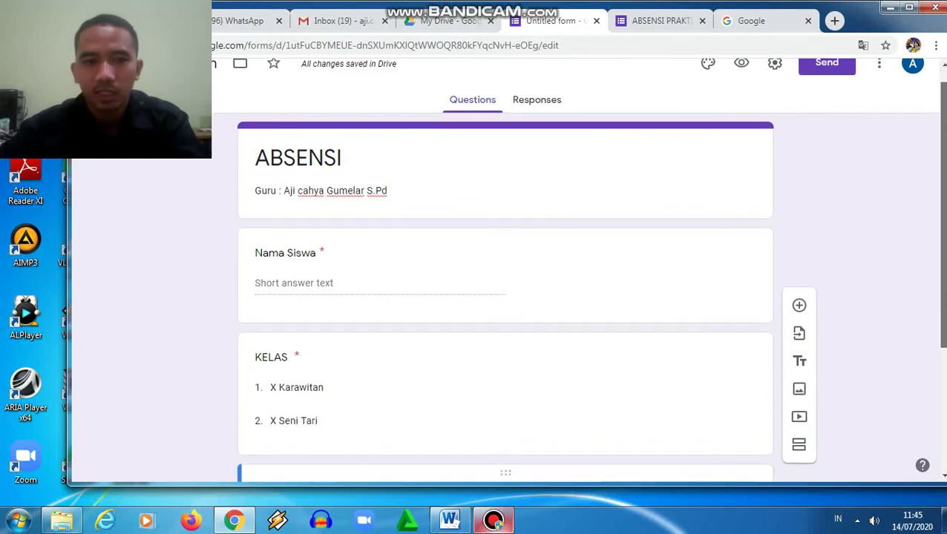
{"action": "scroll", "coordinate": [504, 267], "scroll_direction": "down", "scroll_amount": 1}
{"action": "scroll", "coordinate": [395, 431], "scroll_direction": "down", "scroll_amount": 2}
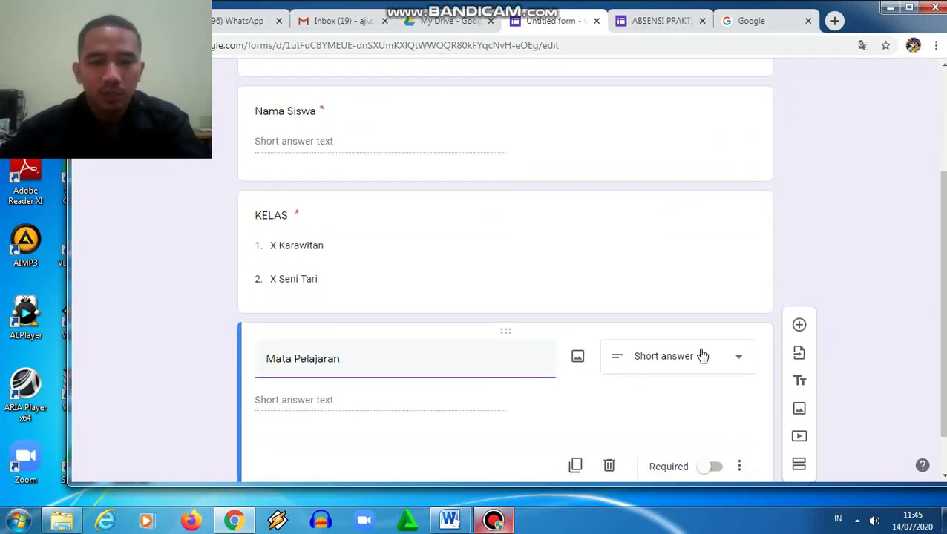
{"action": "left_click", "coordinate": [698, 356]}
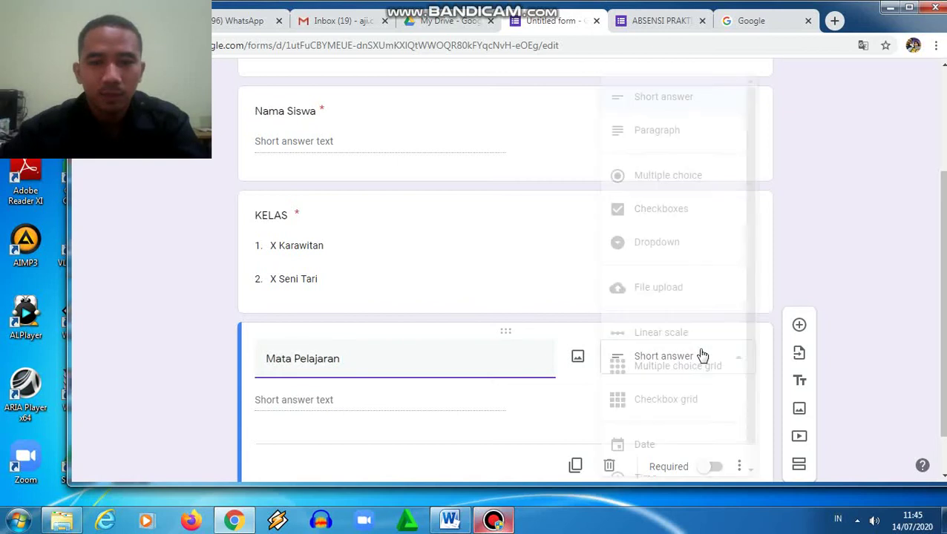
{"action": "left_click", "coordinate": [672, 243]}
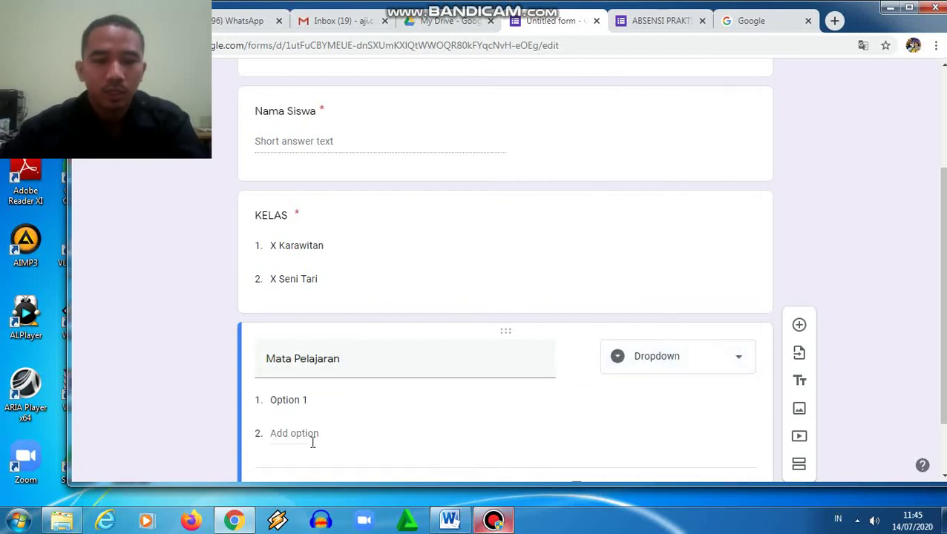
{"action": "left_click", "coordinate": [323, 399]}
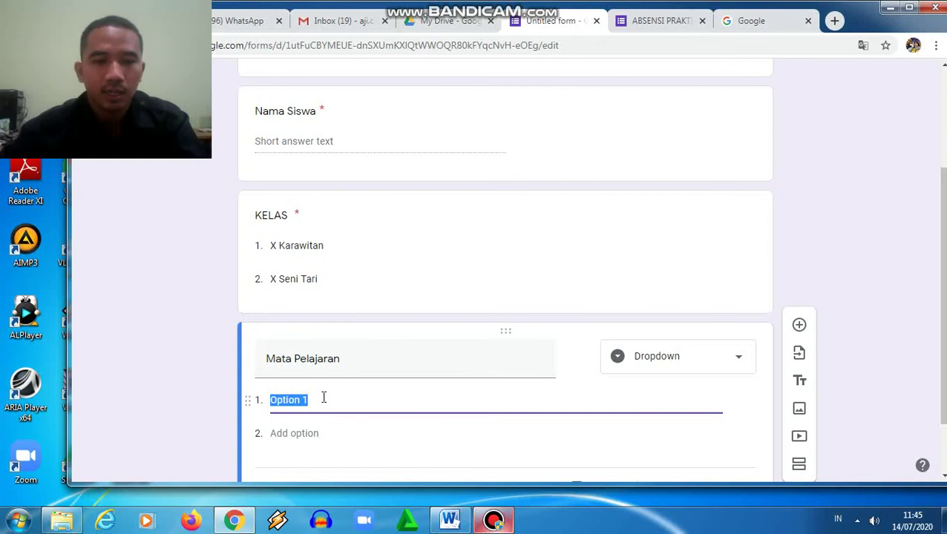
{"action": "key", "text": "Caps_Lock"}
{"action": "type", "text": "Dasar"}
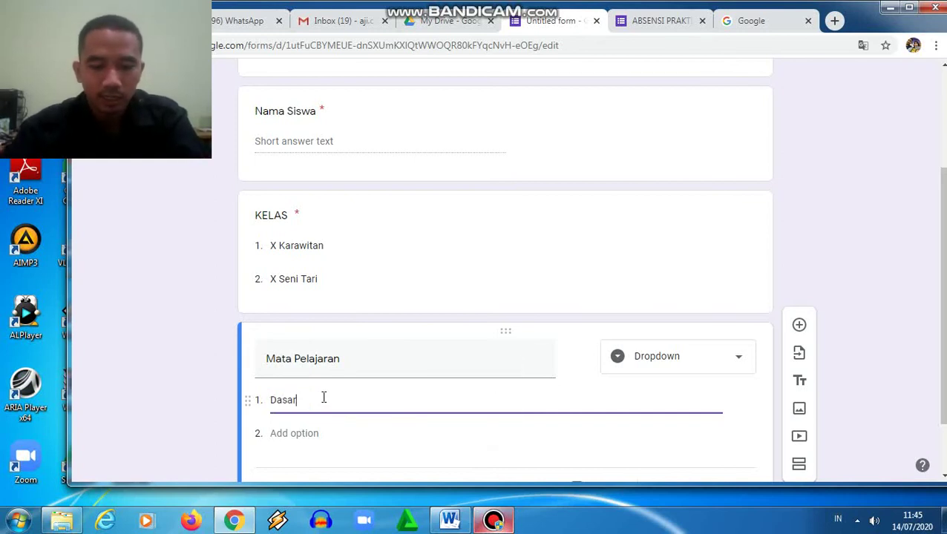
{"action": "type", "text": "-"}
{"action": "key", "text": "Caps_Lock"}
{"action": "type", "text": "Dasar Kreatifitas"}
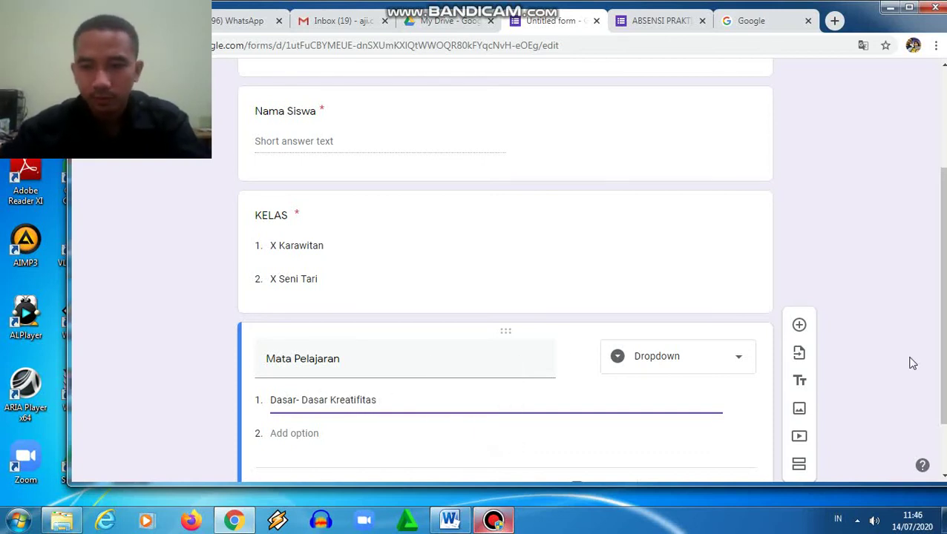
{"action": "scroll", "coordinate": [683, 445], "scroll_direction": "down", "scroll_amount": 1}
{"action": "left_click", "coordinate": [690, 441]}
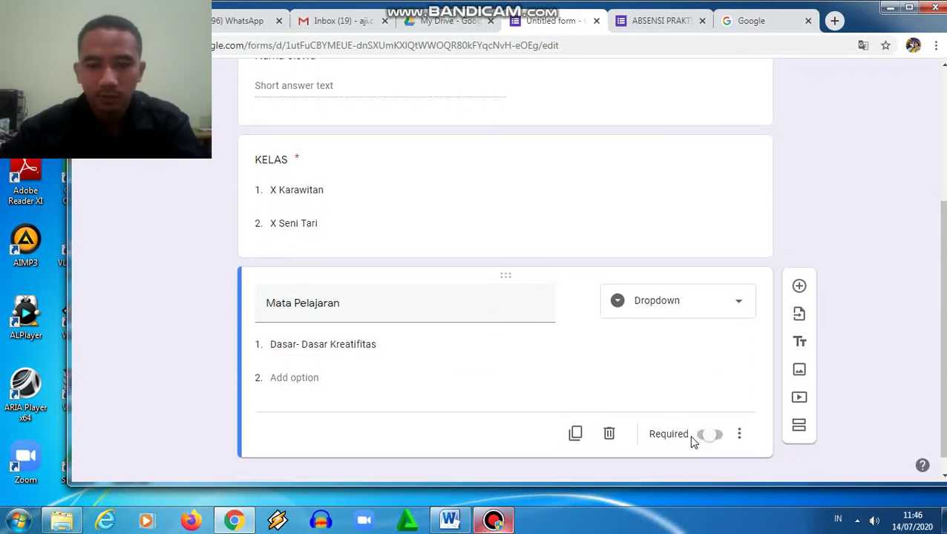
- Add a fourth question of the Date type, title it Tanggal, and make it required
{"action": "left_click", "coordinate": [798, 287]}
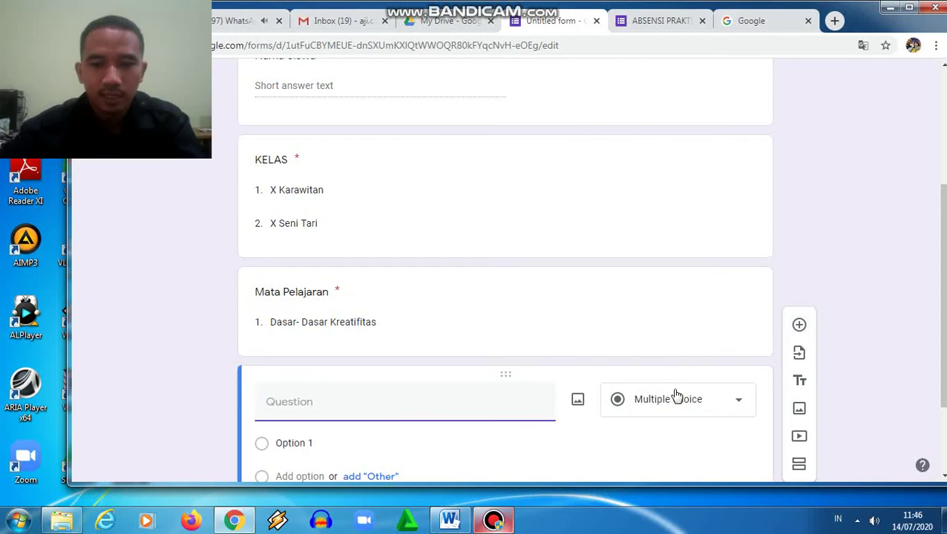
{"action": "left_click", "coordinate": [676, 398]}
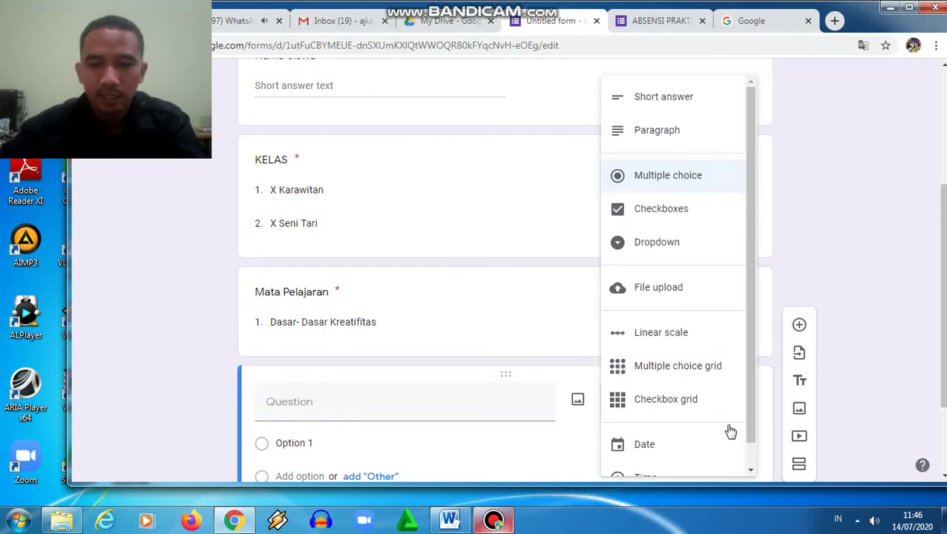
{"action": "left_click", "coordinate": [710, 445]}
{"action": "left_click", "coordinate": [379, 404]}
{"action": "type", "text": "t"}
{"action": "key", "text": "BackSpace"}
{"action": "key", "text": "Caps_Lock"}
{"action": "type", "text": "Tanggal"}
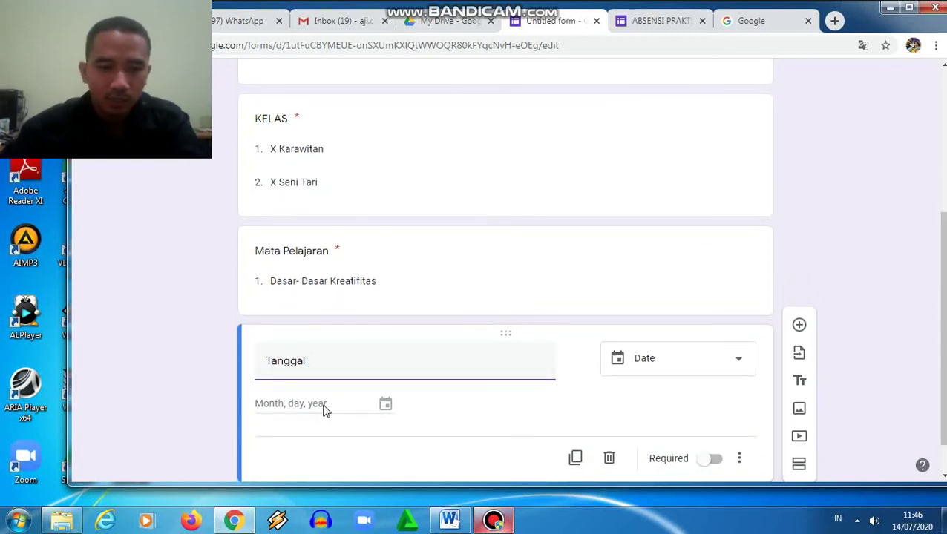
{"action": "left_click", "coordinate": [711, 462]}
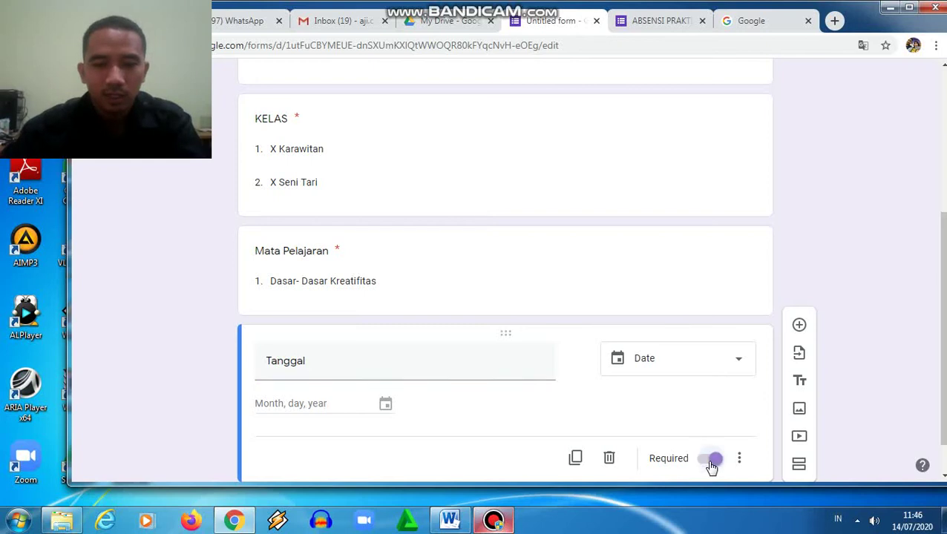
- Add a fifth question of the Time type, title it Jam, and make it required
{"action": "left_click", "coordinate": [801, 331]}
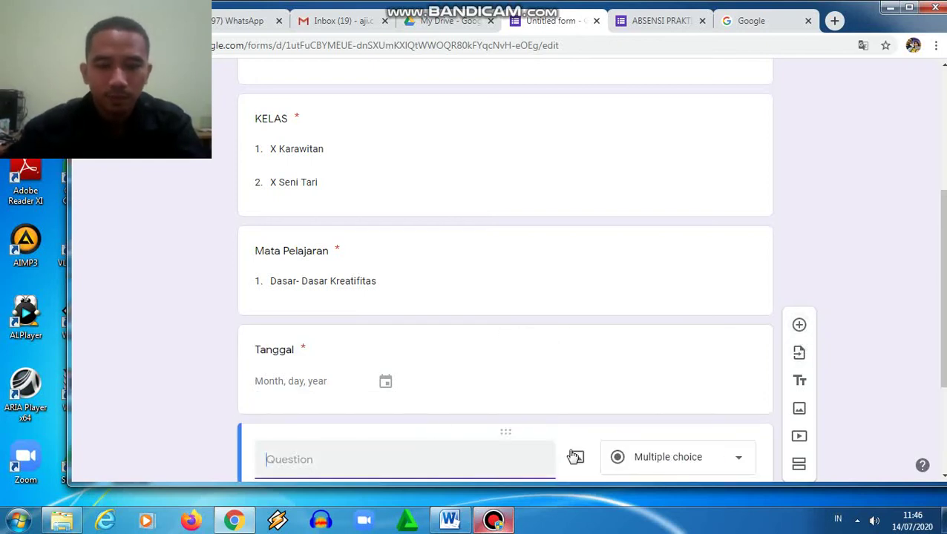
{"action": "left_click", "coordinate": [652, 462]}
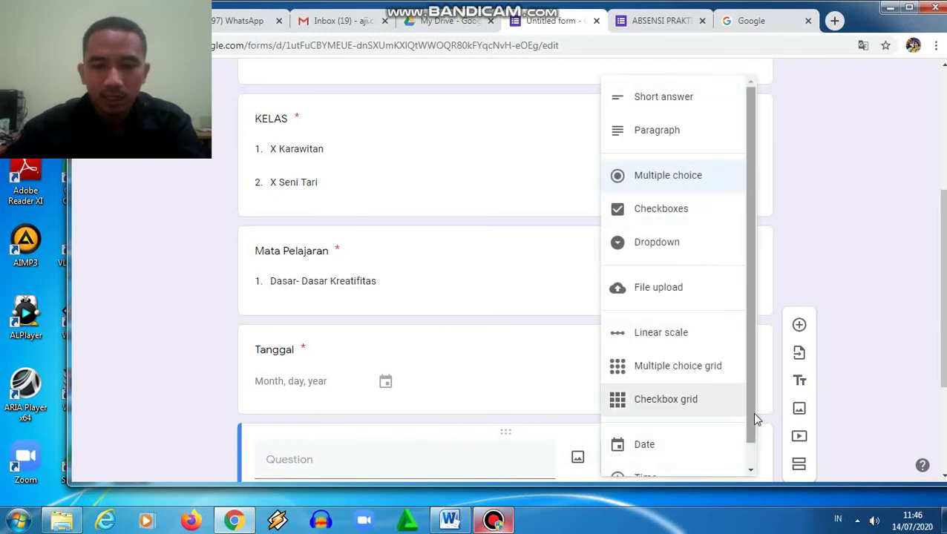
{"action": "left_click_drag", "start_coordinate": [751, 424], "coordinate": [750, 454]}
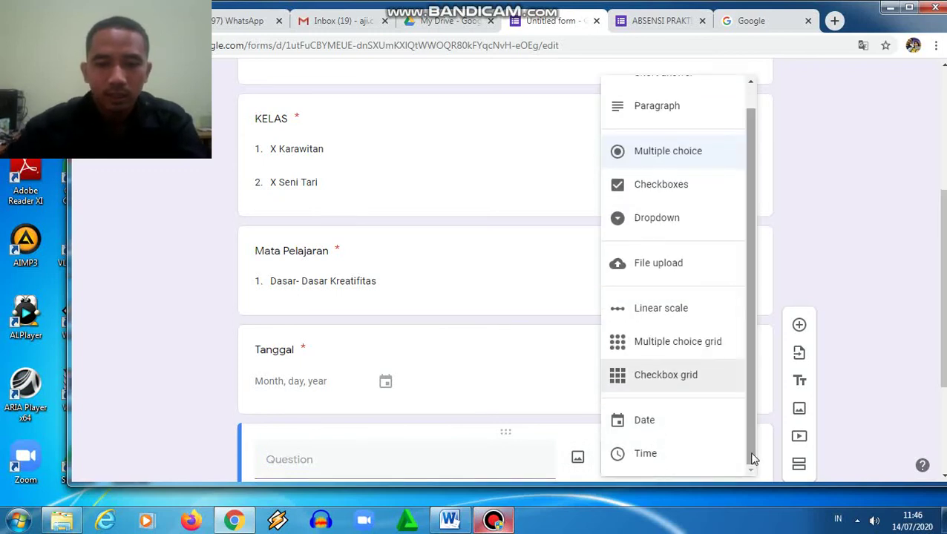
{"action": "left_click", "coordinate": [676, 459]}
{"action": "left_click", "coordinate": [420, 454]}
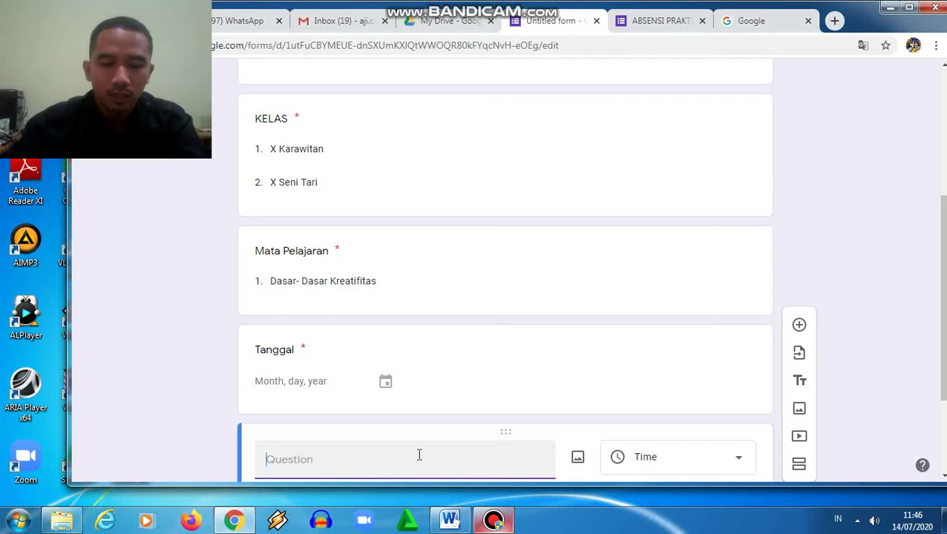
{"action": "key", "text": "Caps_Lock"}
{"action": "type", "text": "J"}
{"action": "key", "text": "Caps_Lock"}
{"action": "type", "text": "am"}
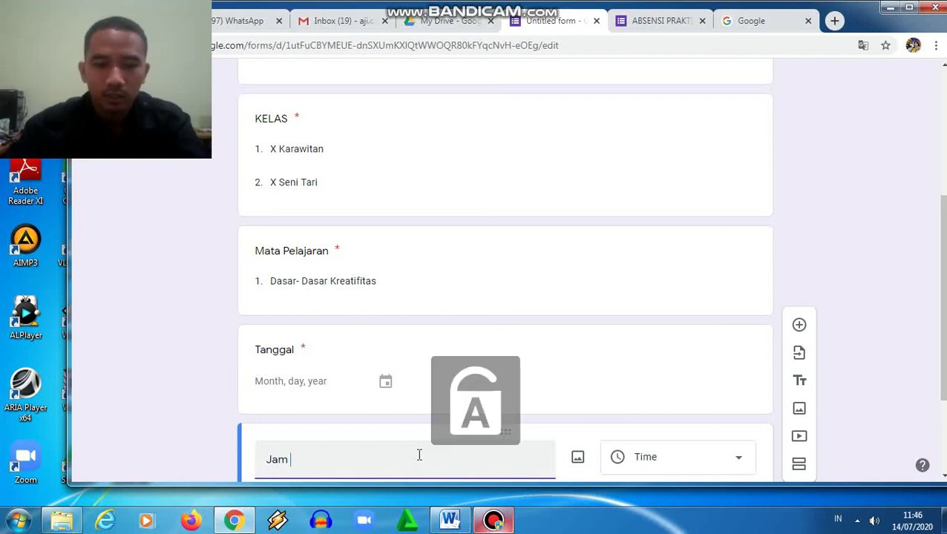
{"action": "scroll", "coordinate": [705, 387], "scroll_direction": "down", "scroll_amount": 2}
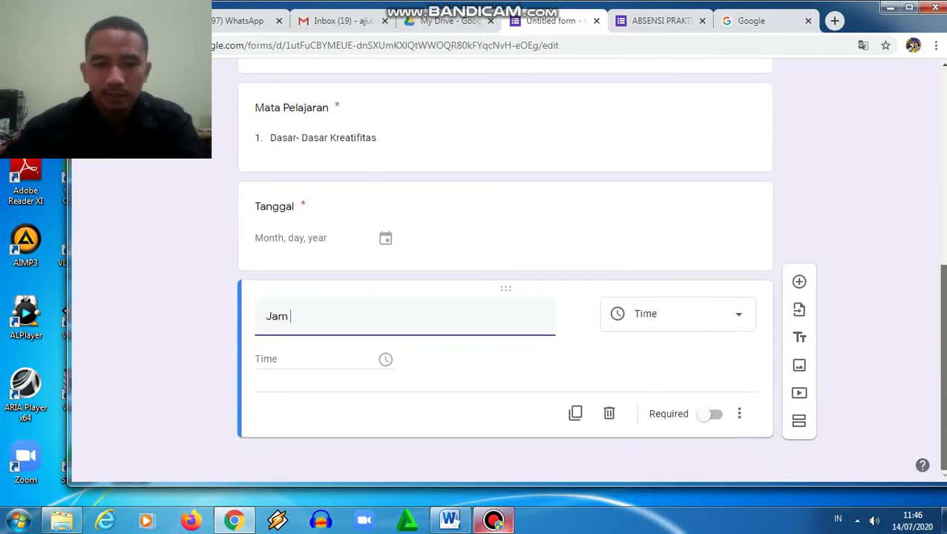
{"action": "left_click", "coordinate": [713, 414]}
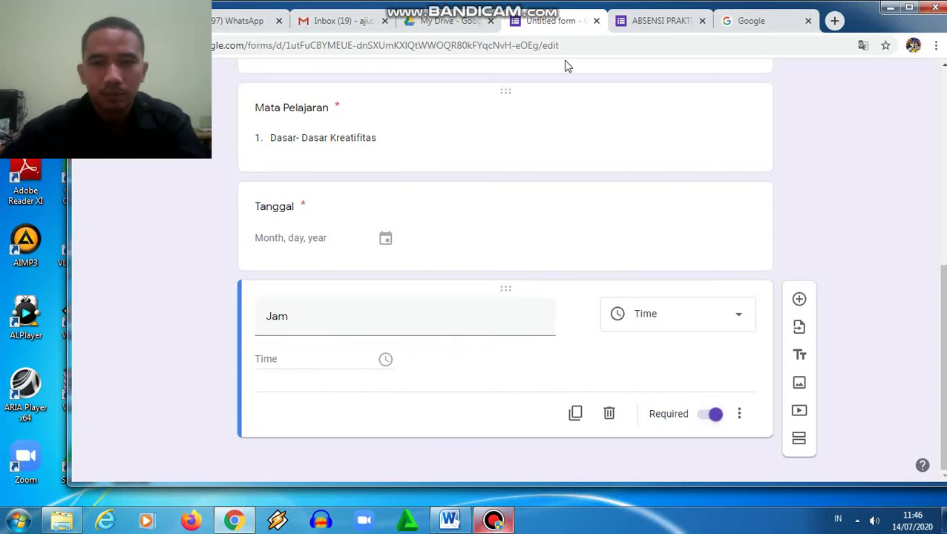
- Check the question wording in the existing Praktik Vokal attendance form and retitle the new form's Jam question as Jam Masuk
{"action": "left_click", "coordinate": [662, 20]}
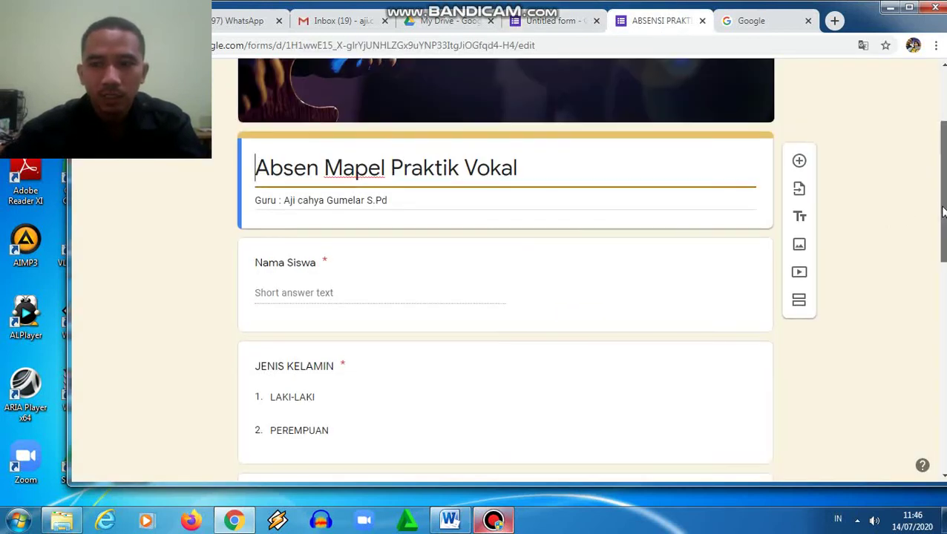
{"action": "scroll", "coordinate": [504, 267], "scroll_direction": "down", "scroll_amount": 6}
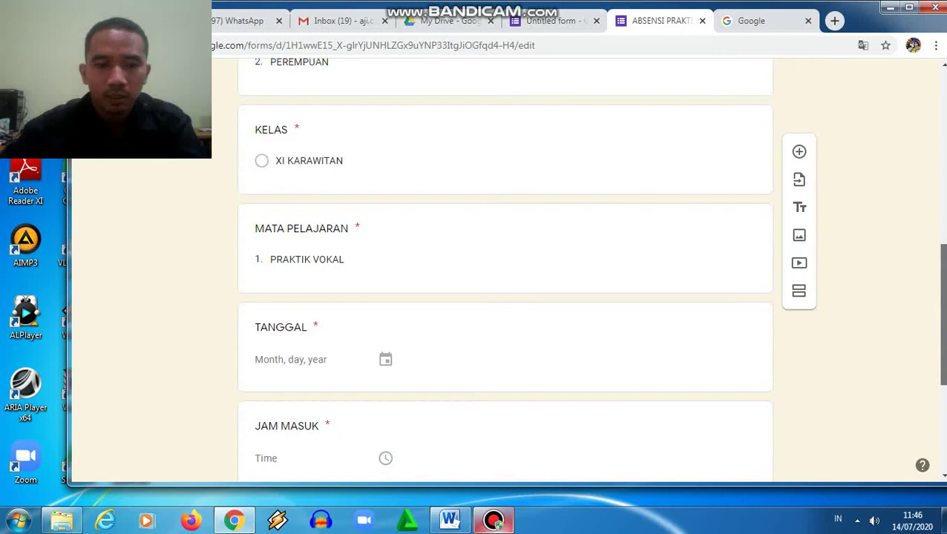
{"action": "scroll", "coordinate": [760, 106], "scroll_direction": "down", "scroll_amount": 3}
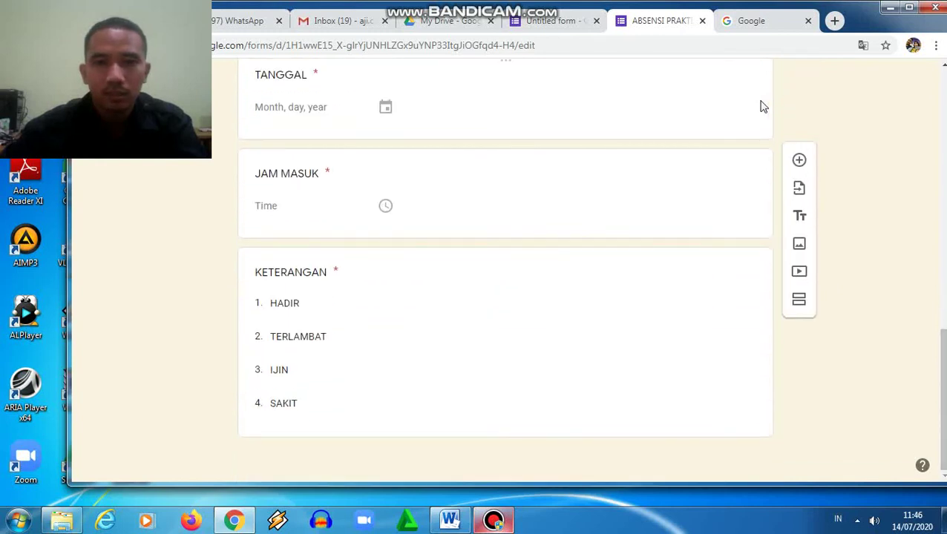
{"action": "left_click", "coordinate": [536, 21]}
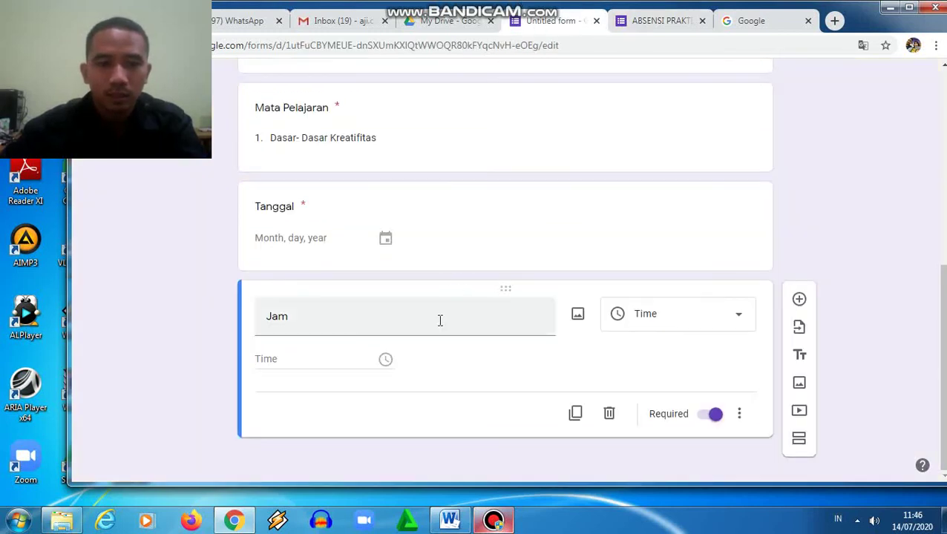
{"action": "left_click", "coordinate": [439, 321]}
{"action": "left_click", "coordinate": [439, 321]}
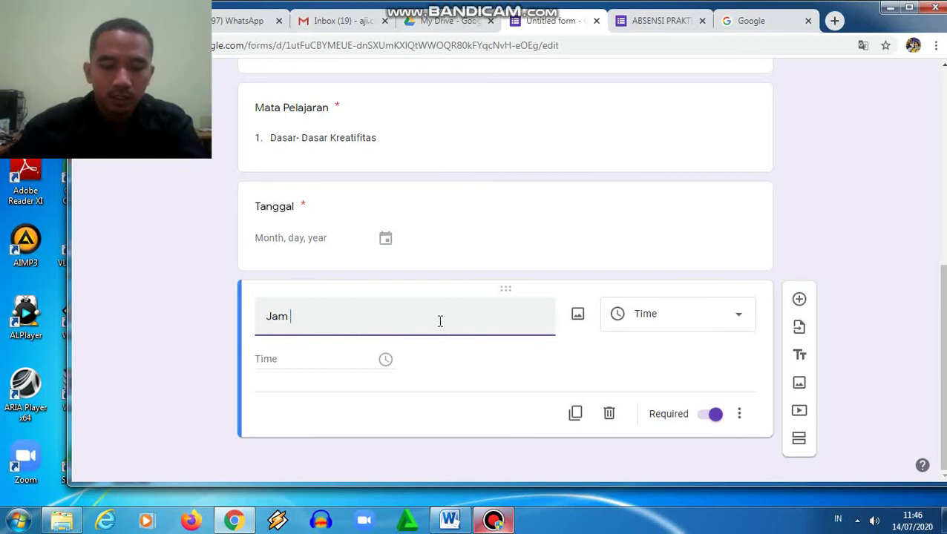
{"action": "type", "text": "Masuk"}
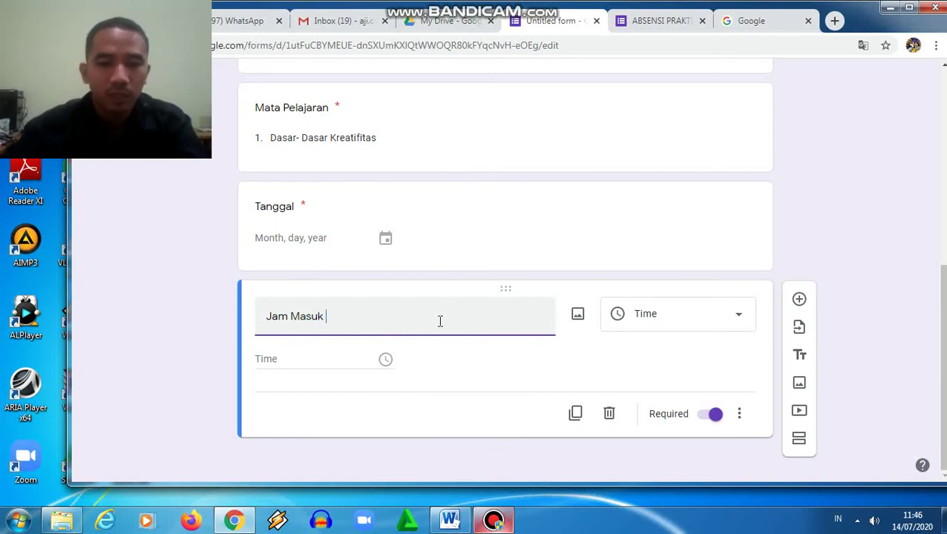
- Add a sixth question below Jam Masuk and title it Keterangan
{"action": "left_click", "coordinate": [799, 300]}
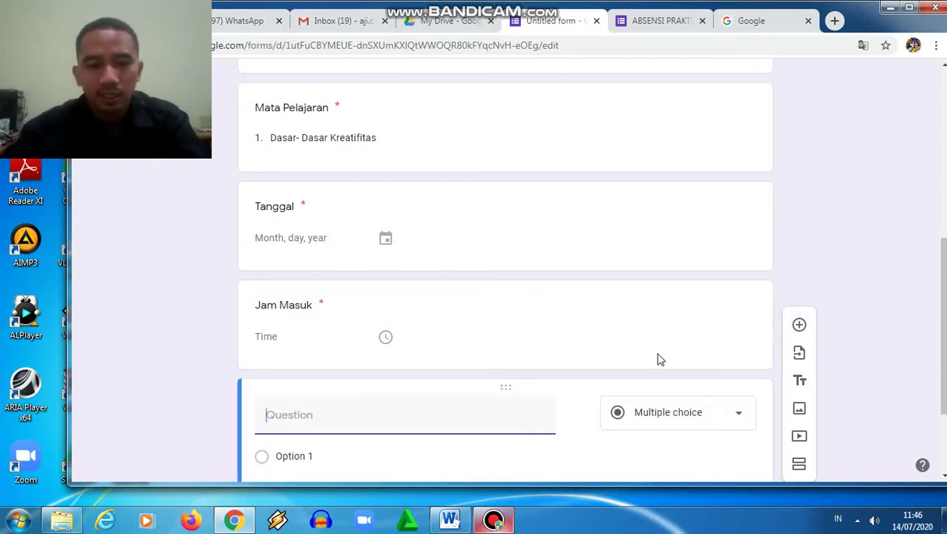
{"action": "key", "text": "Caps_Lock"}
{"action": "type", "text": "K"}
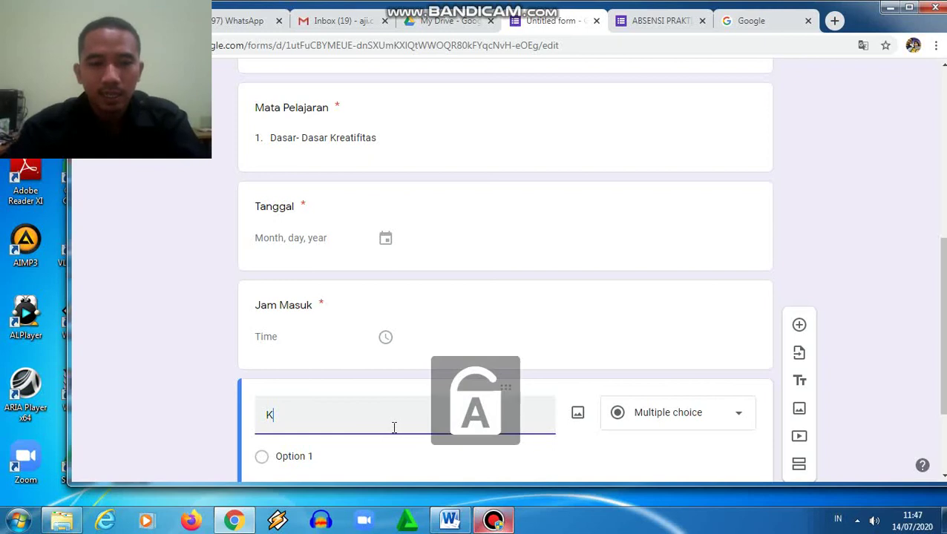
{"action": "type", "text": "eterangan"}
{"action": "key", "text": "Caps_Lock"}
{"action": "type", "text": "S"}
{"action": "key", "text": "Caps_Lock"}
{"action": "type", "text": "i"}
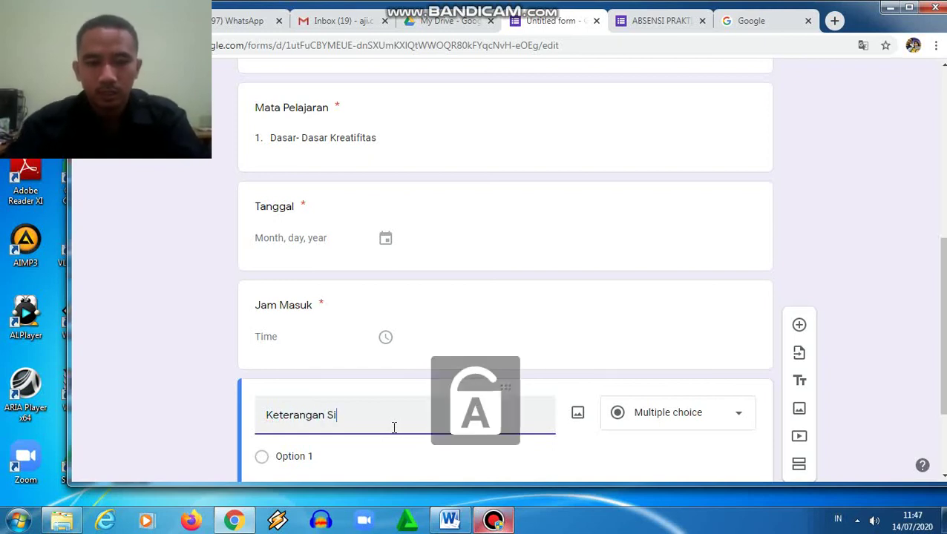
{"action": "key", "text": "BackSpace"}
{"action": "key", "text": "BackSpace"}
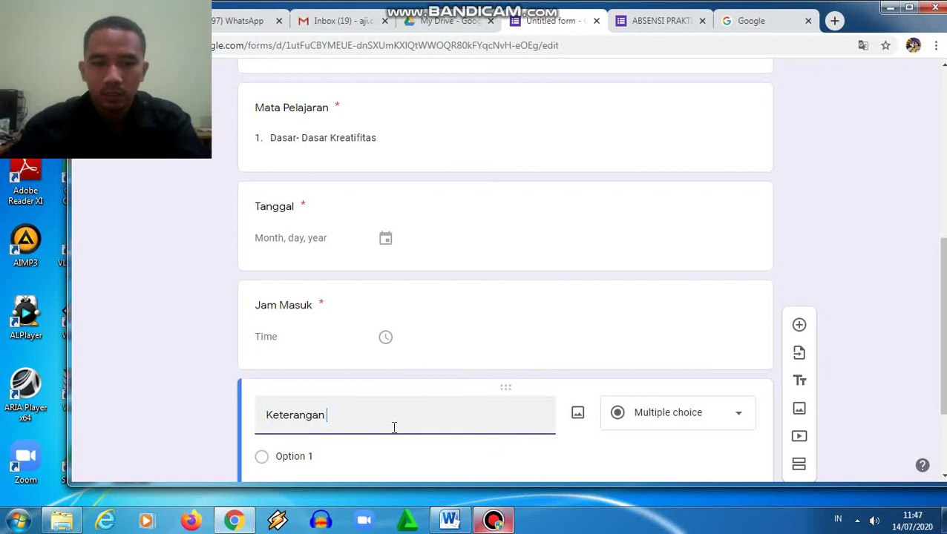
- Make the Keterangan question a dropdown with the options HADIR, SAKIT and IJIN
{"action": "left_click", "coordinate": [653, 21]}
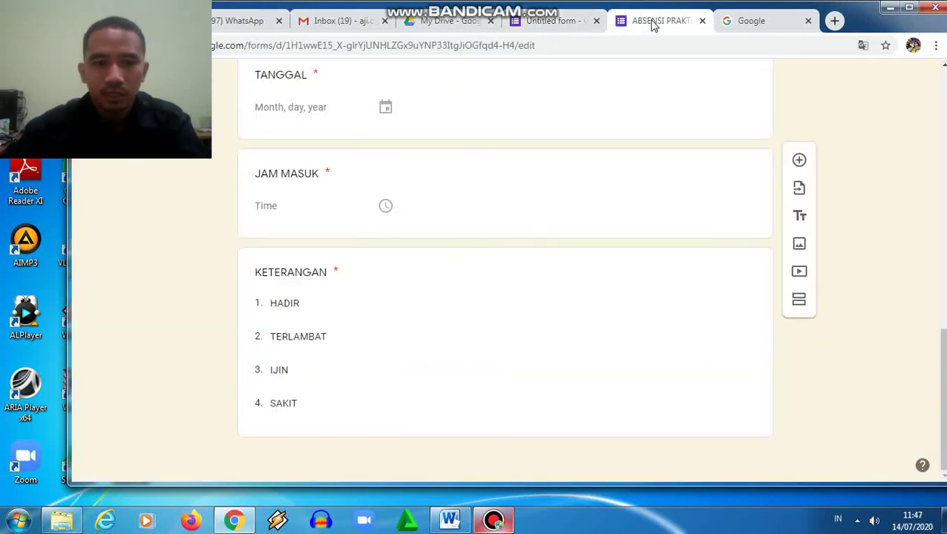
{"action": "left_click", "coordinate": [562, 23]}
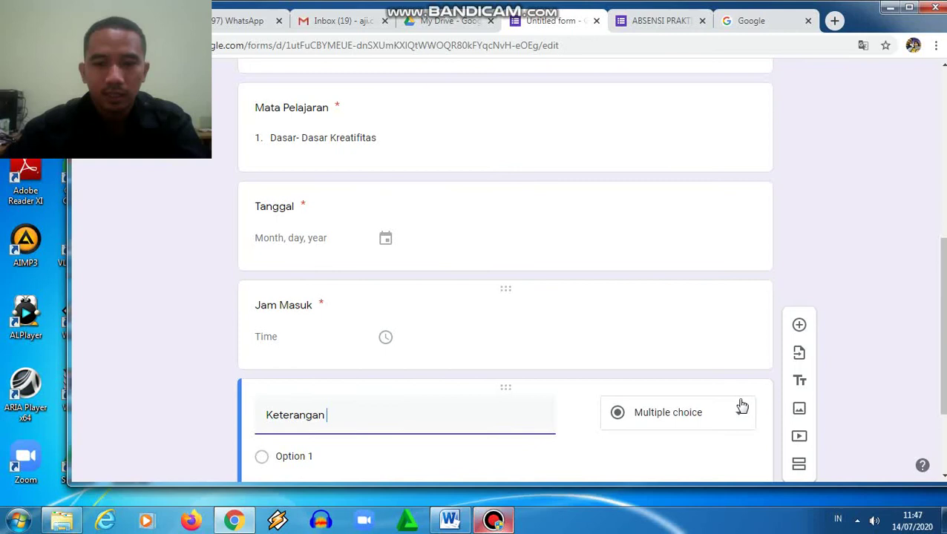
{"action": "left_click", "coordinate": [739, 405]}
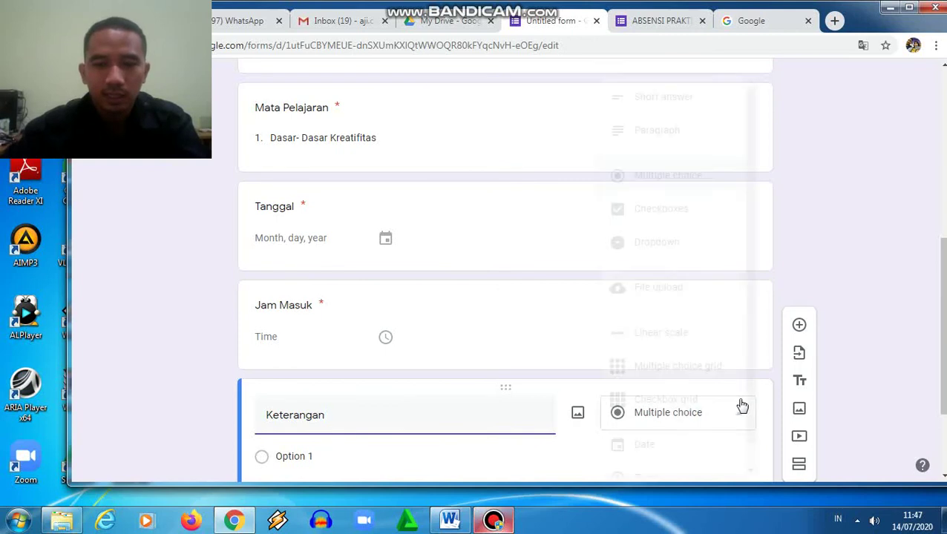
{"action": "left_click", "coordinate": [652, 247]}
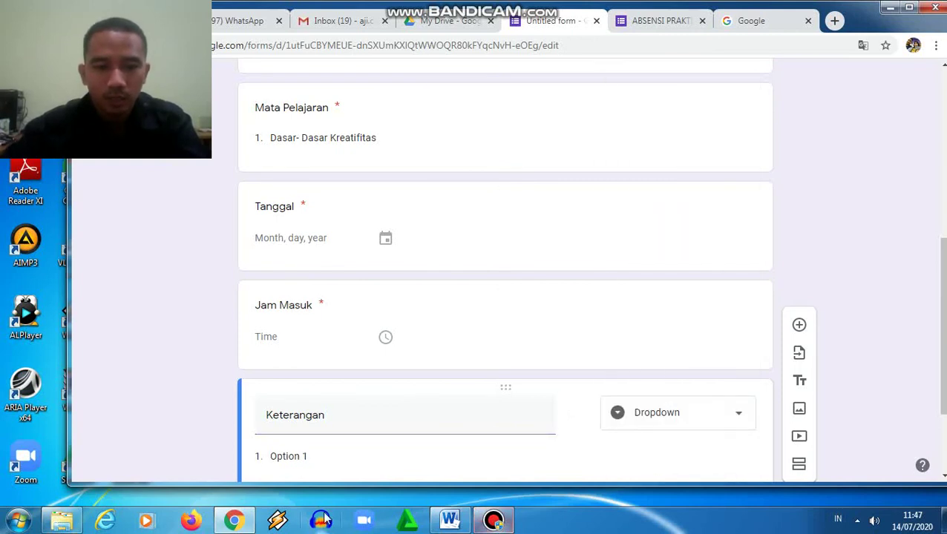
{"action": "left_click", "coordinate": [326, 460]}
{"action": "key", "text": "Caps_Lock"}
{"action": "type", "text": "HADIR"}
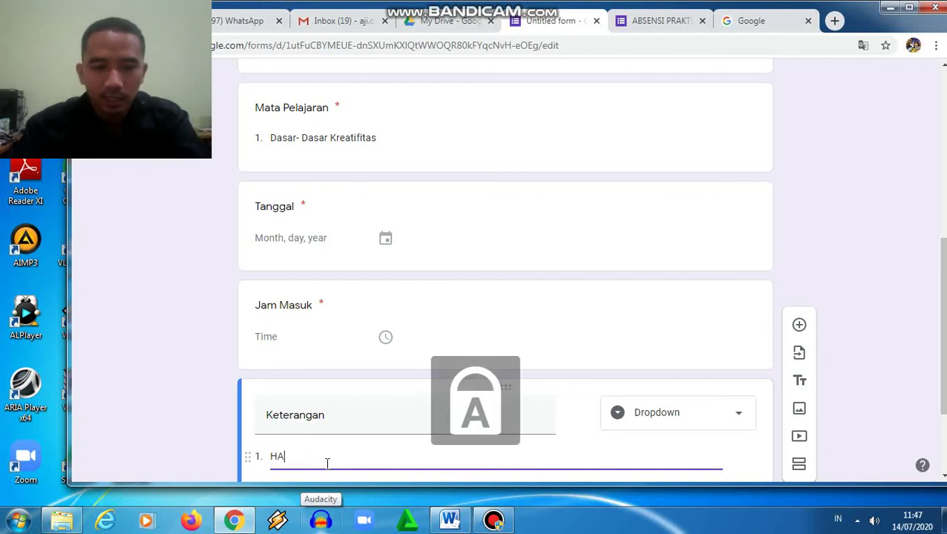
{"action": "key", "text": "Return"}
{"action": "type", "text": "SAKIT"}
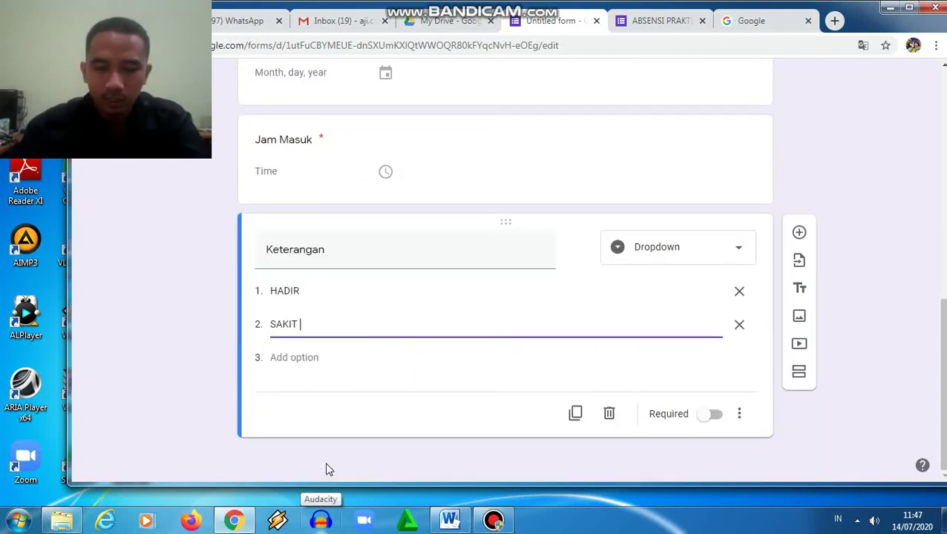
{"action": "key", "text": "Return"}
{"action": "type", "text": "IJIN"}
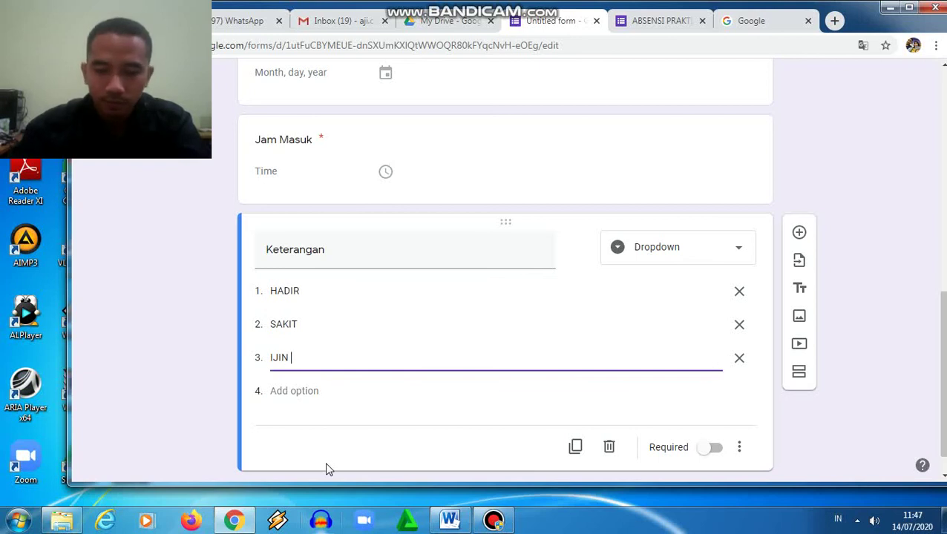
- Add TERLAMBAT as the fourth Keterangan option, as in the existing Praktik Vokal form, and make the question required
{"action": "key", "text": "Return"}
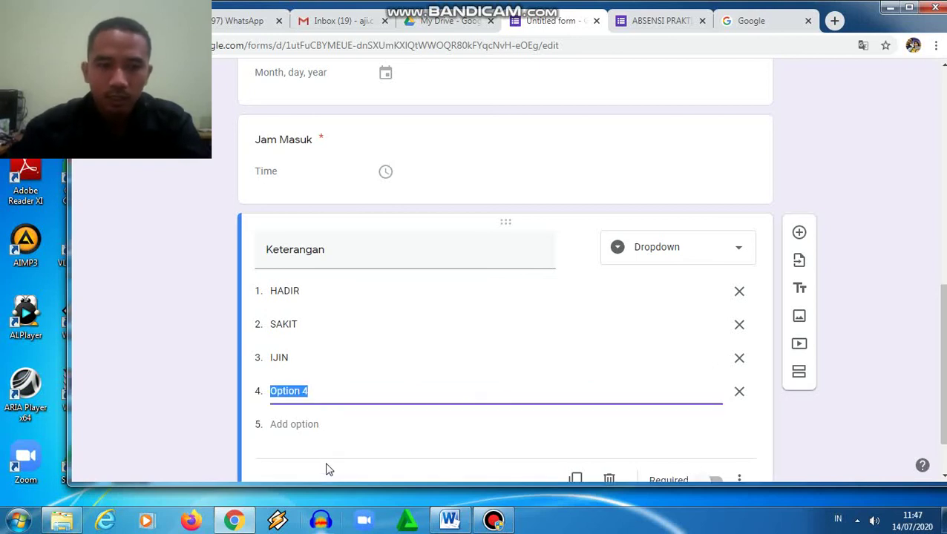
{"action": "left_click", "coordinate": [657, 18]}
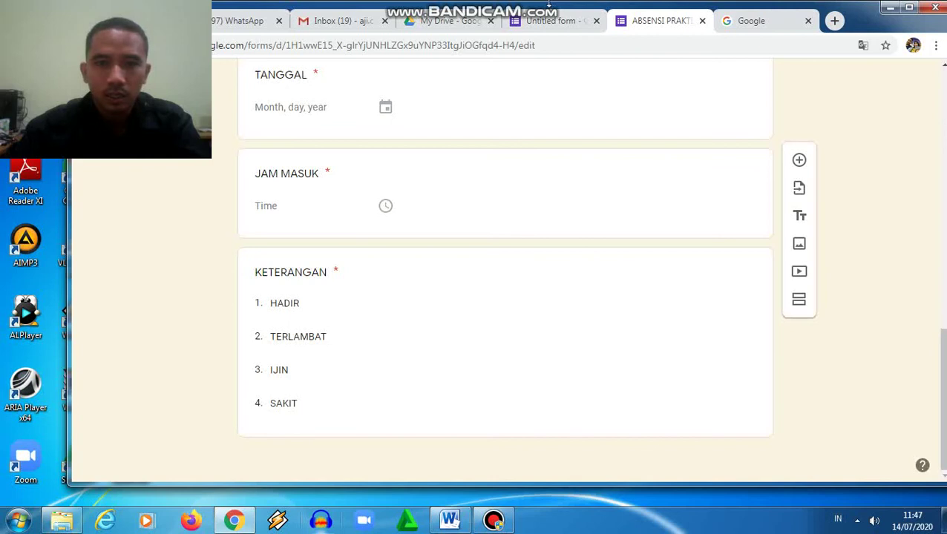
{"action": "left_click", "coordinate": [563, 22]}
{"action": "type", "text": "TERLAMBAT"}
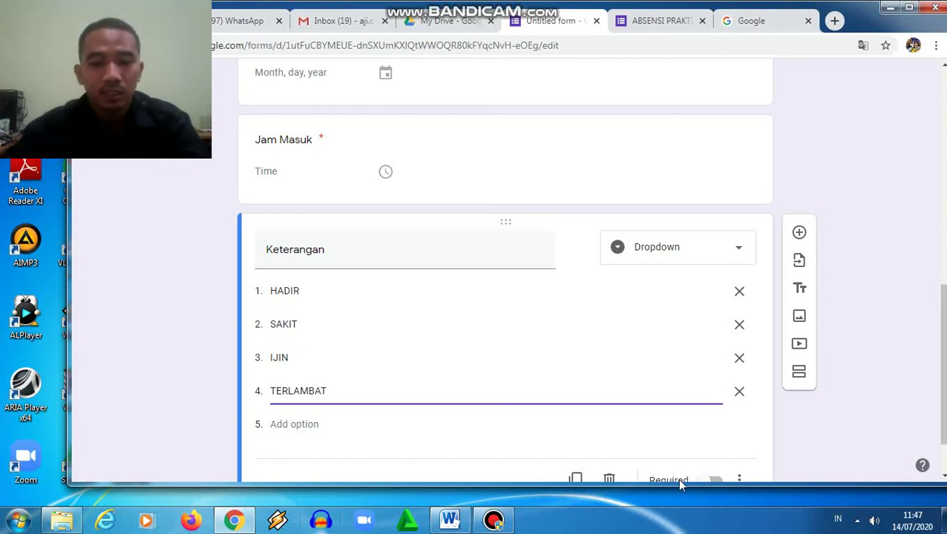
{"action": "left_click", "coordinate": [712, 480]}
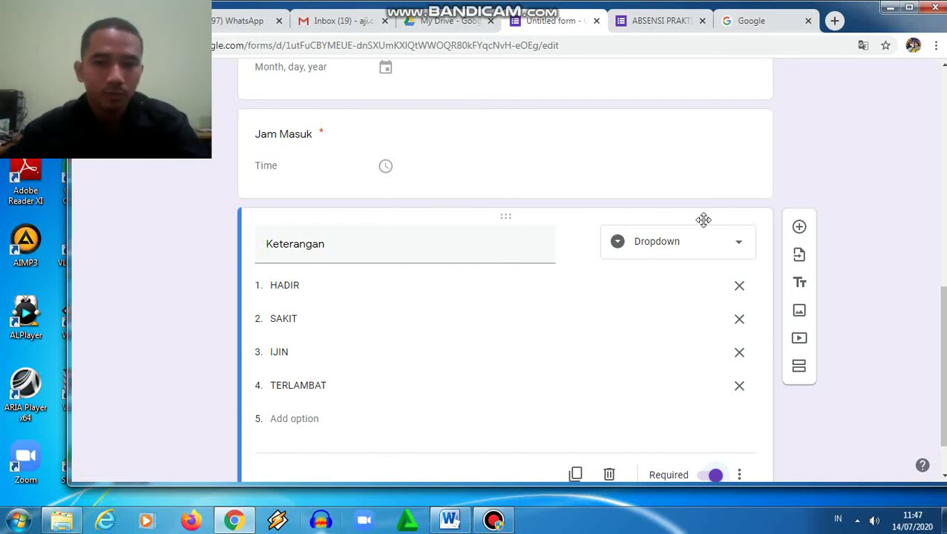
- In the form's general settings, turn off the restriction to users in SMK Negeri 57 Jakarta and its trusted organizations
{"action": "left_click_drag", "start_coordinate": [944, 405], "coordinate": [911, 178]}
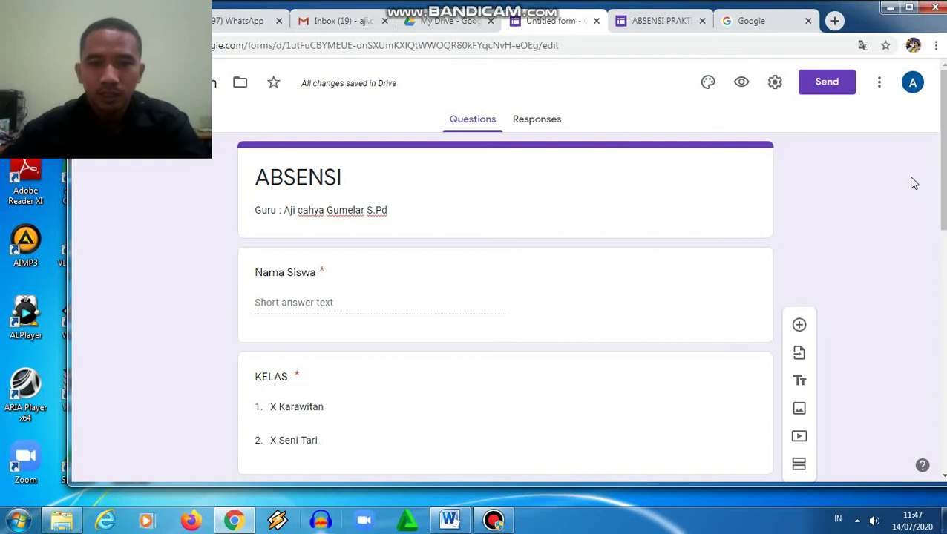
{"action": "left_click", "coordinate": [775, 84]}
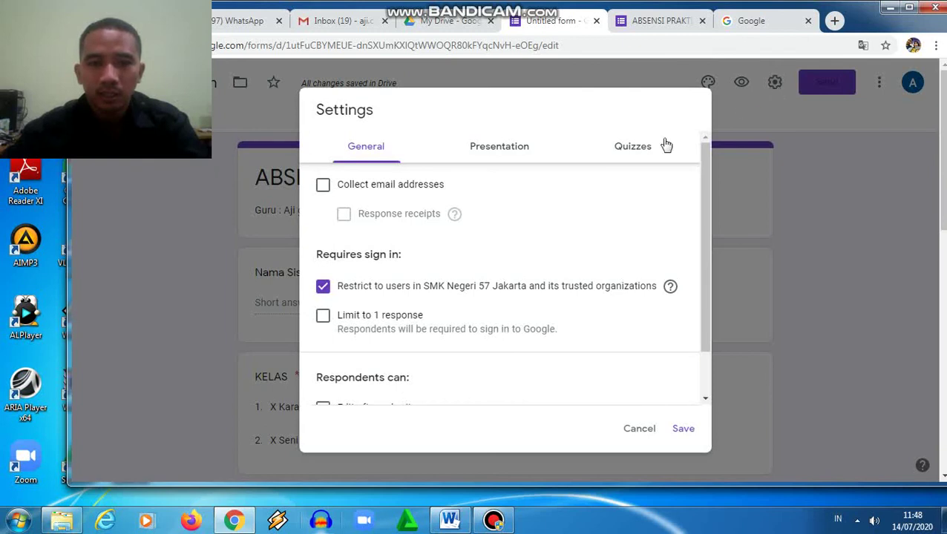
{"action": "left_click", "coordinate": [325, 288]}
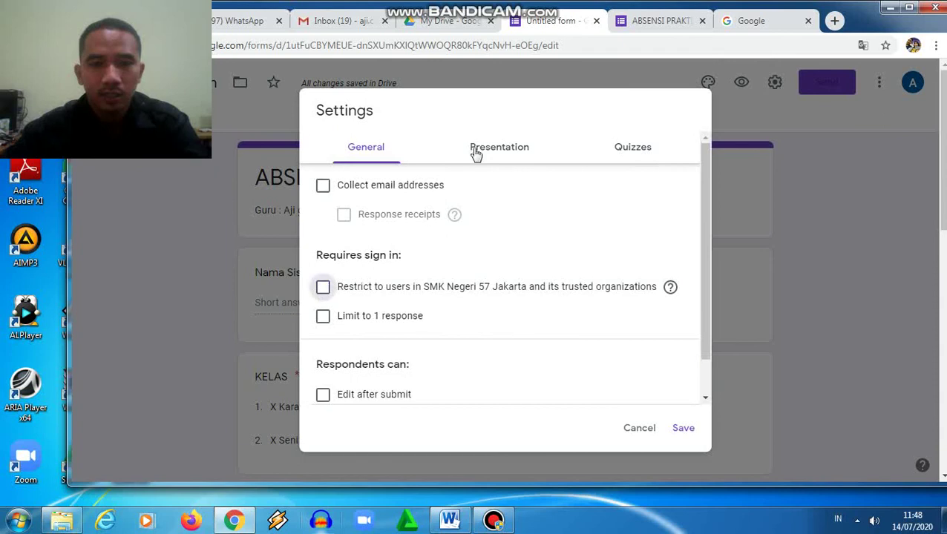
{"action": "left_click", "coordinate": [390, 291]}
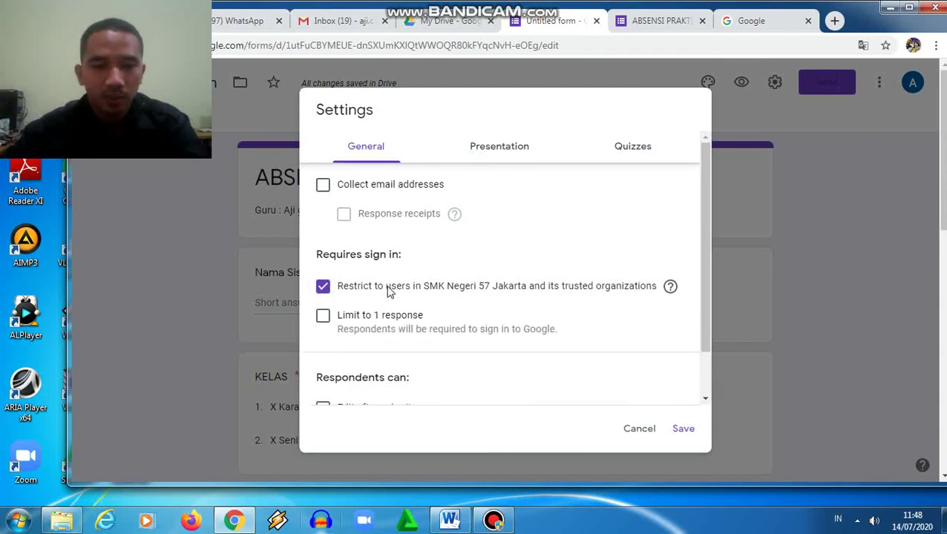
{"action": "left_click", "coordinate": [388, 291]}
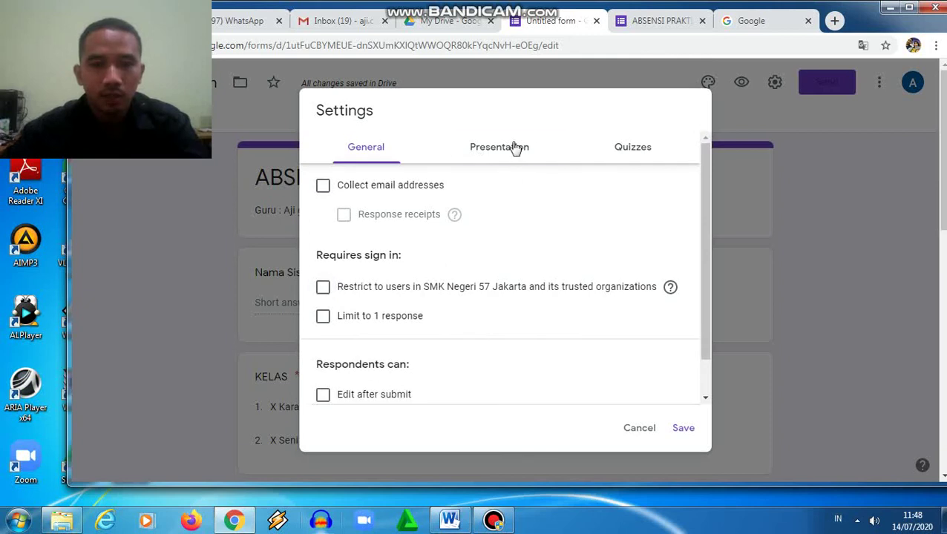
- Turn on the progress bar, set the confirmation message to "TERIMA KASIH SUDAH HADIR TEPAT WAKTU", and save the form settings
{"action": "left_click", "coordinate": [515, 147]}
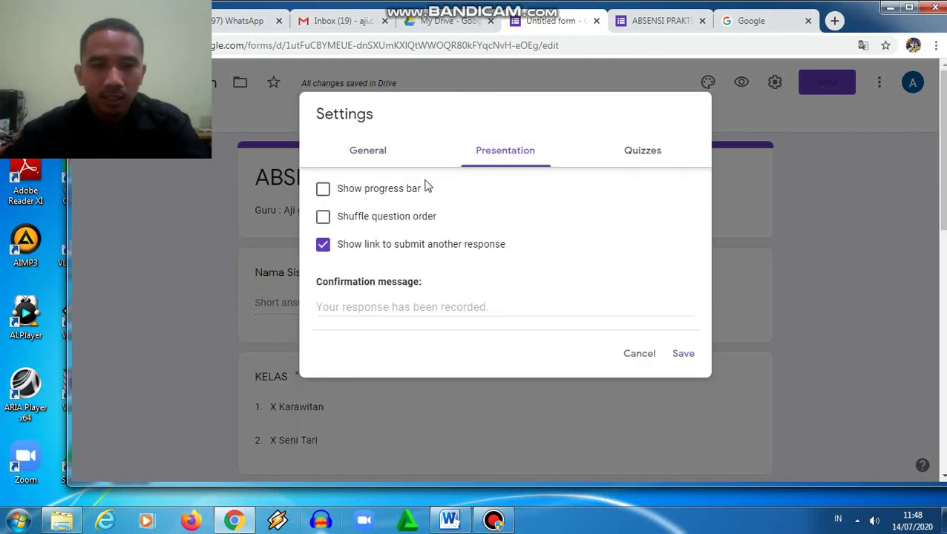
{"action": "left_click", "coordinate": [397, 194]}
{"action": "left_click", "coordinate": [376, 308]}
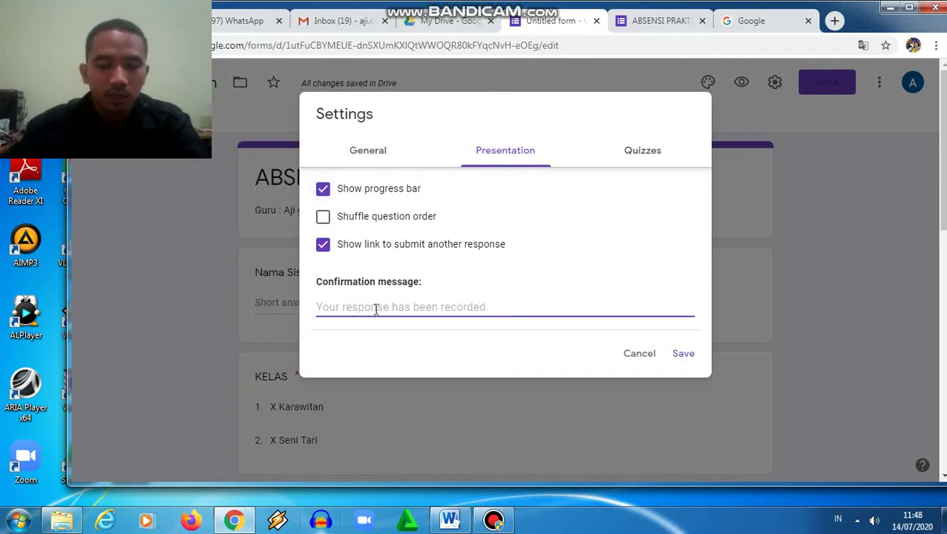
{"action": "type", "text": "TERIA"}
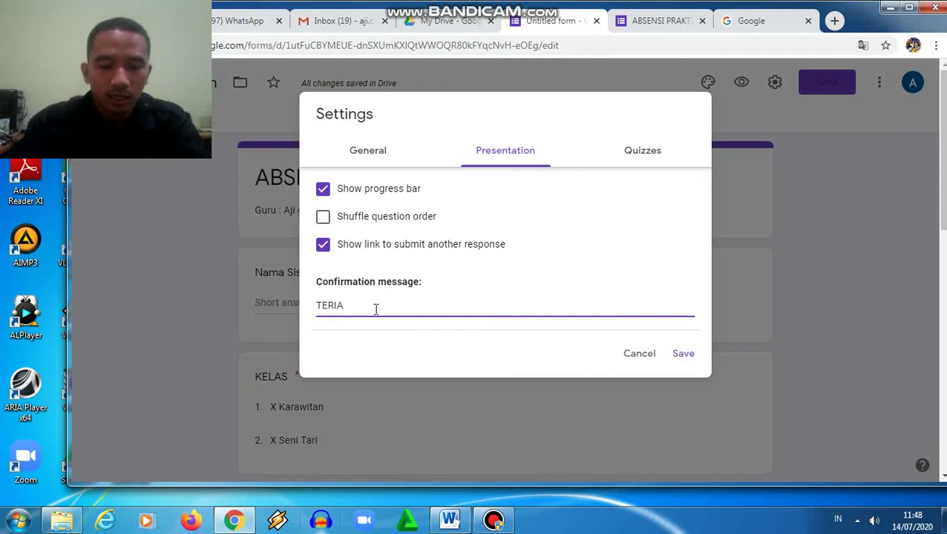
{"action": "key", "text": "BackSpace"}
{"action": "type", "text": "MA KASIH"}
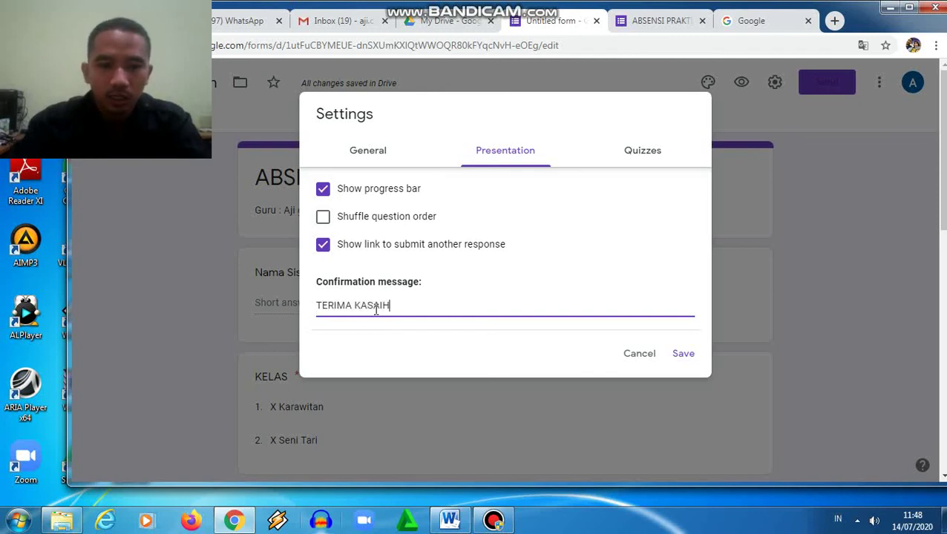
{"action": "type", "text": " SUDA"}
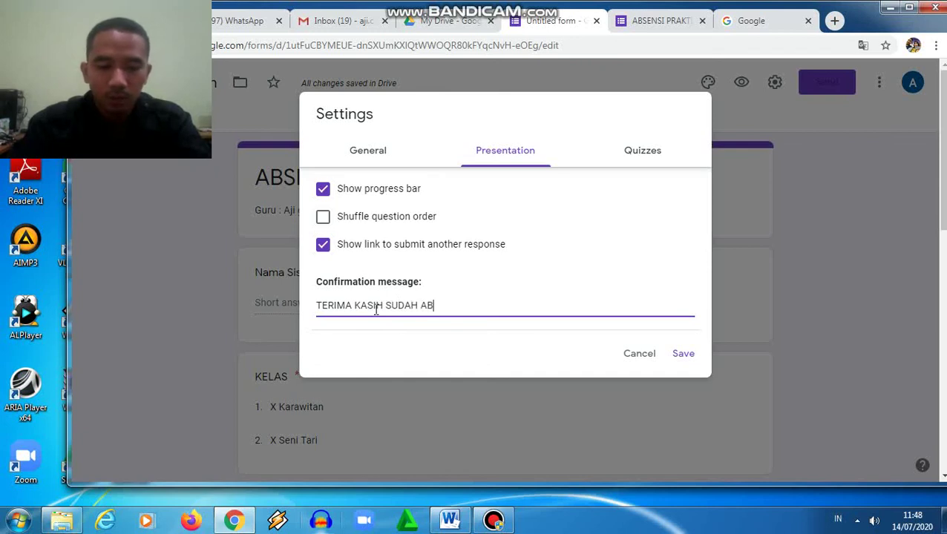
{"action": "type", "text": "H AB"}
{"action": "key", "text": "BackSpace"}
{"action": "key", "text": "BackSpace"}
{"action": "type", "text": "HADIR"}
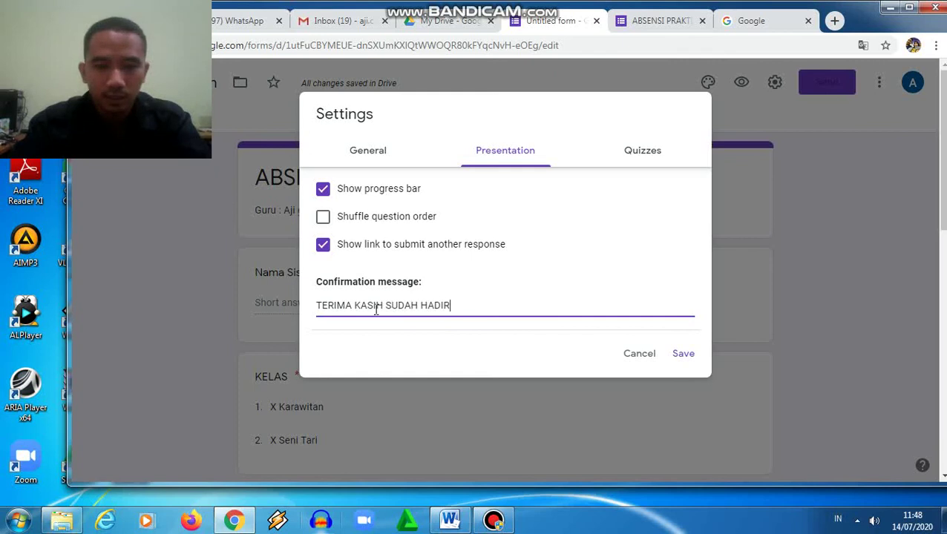
{"action": "type", "text": " TEPAT WAKTU"}
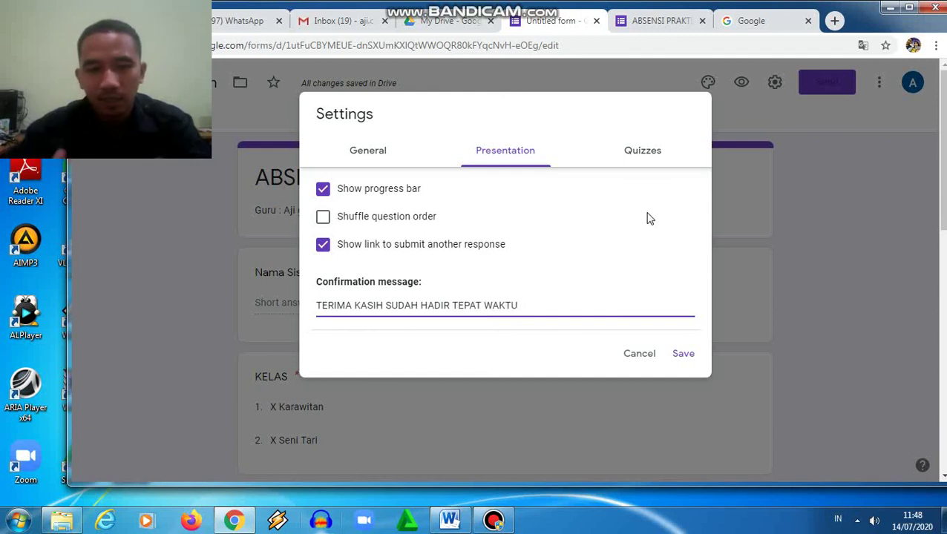
{"action": "left_click", "coordinate": [643, 157]}
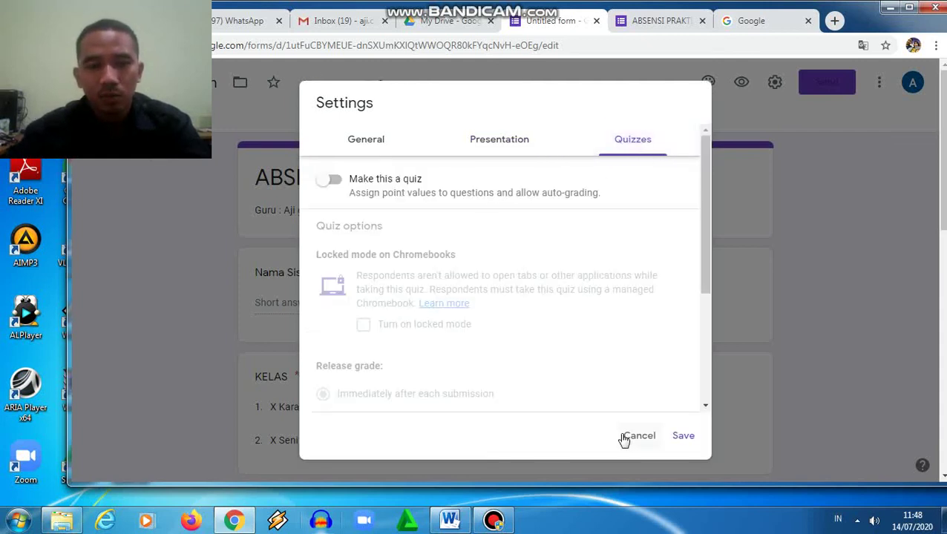
{"action": "left_click", "coordinate": [684, 437]}
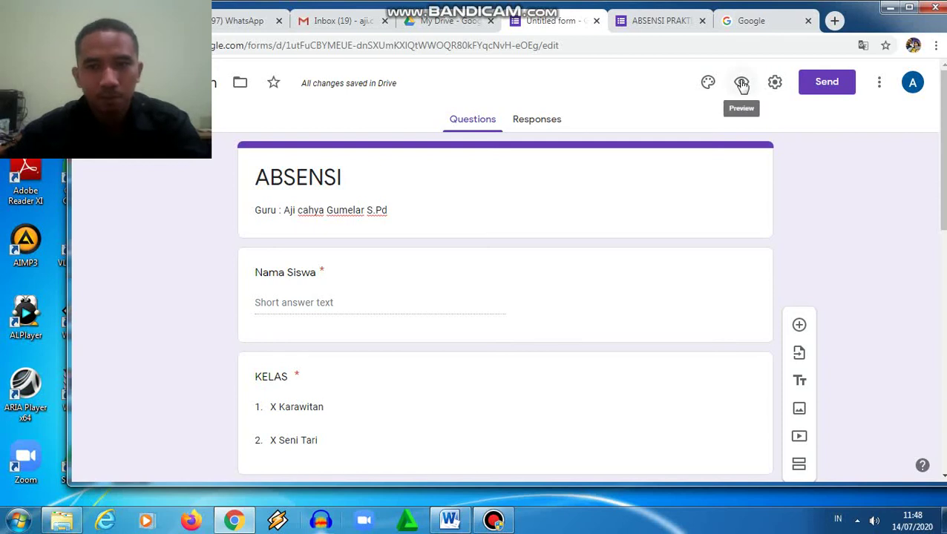
- Preview the ABSENSI form, enter a student's name under Nama Siswa and choose X Karawitan as the class
{"action": "left_click", "coordinate": [741, 83]}
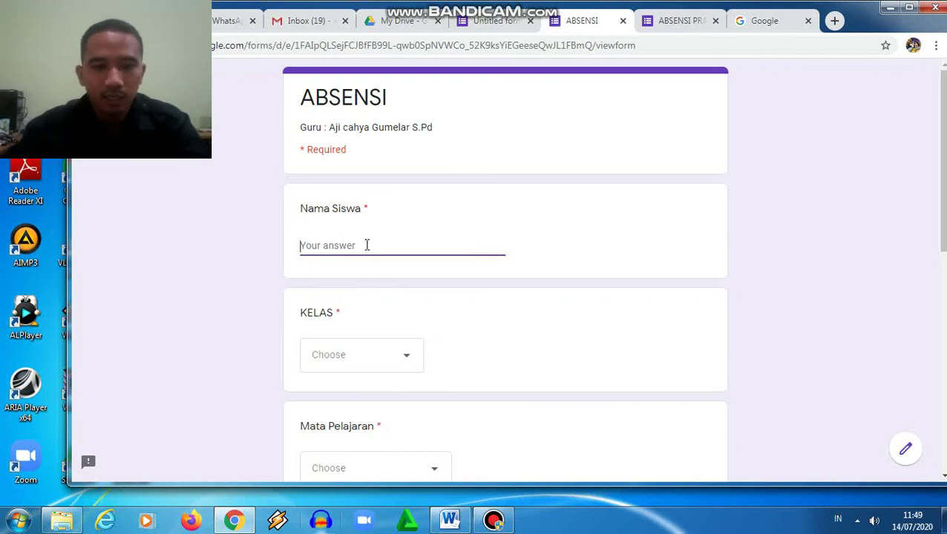
{"action": "type", "text": "AJI"}
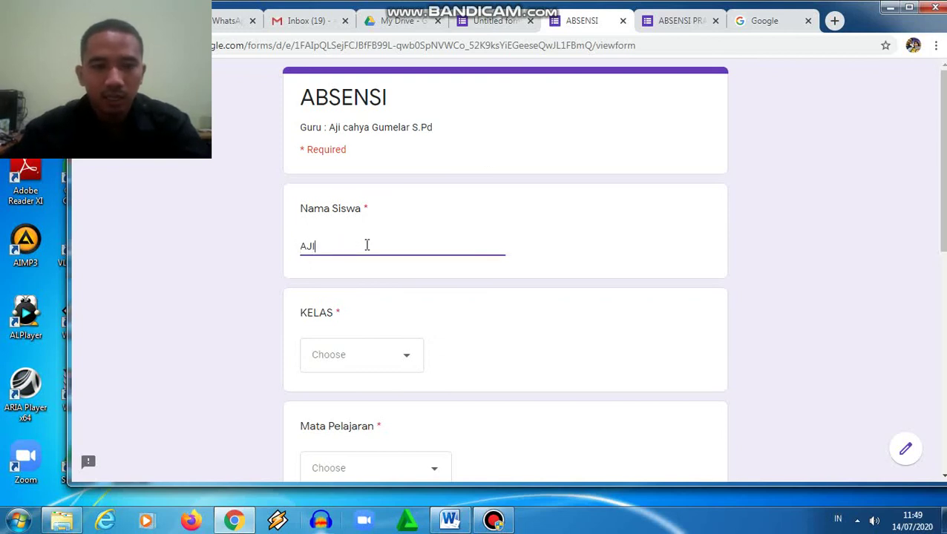
{"action": "left_click", "coordinate": [389, 361]}
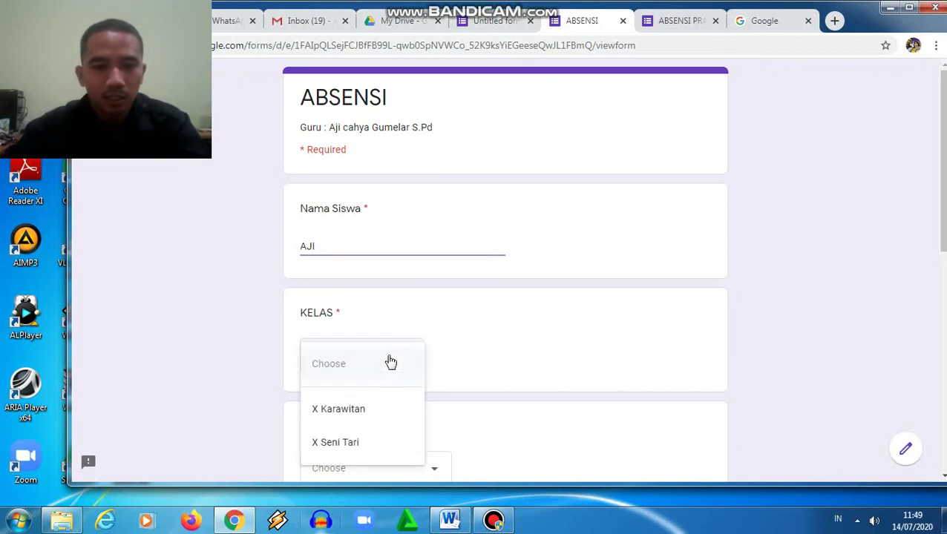
{"action": "left_click", "coordinate": [383, 412]}
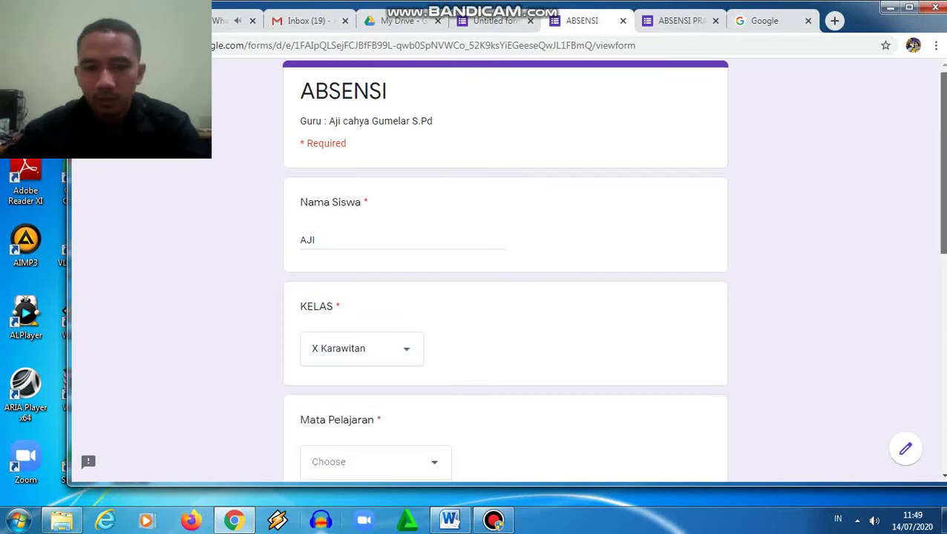
- Answer the previewed form's Mata Pelajaran with Dasar- Dasar Kreatifitas and set Tanggal to 12/12/2020
{"action": "scroll", "coordinate": [431, 327], "scroll_direction": "down", "scroll_amount": 2}
{"action": "left_click", "coordinate": [432, 328]}
{"action": "left_click", "coordinate": [430, 362]}
{"action": "left_click", "coordinate": [341, 432]}
{"action": "left_click", "coordinate": [321, 431]}
{"action": "left_click", "coordinate": [304, 430]}
{"action": "type", "text": "12/12/0020"}
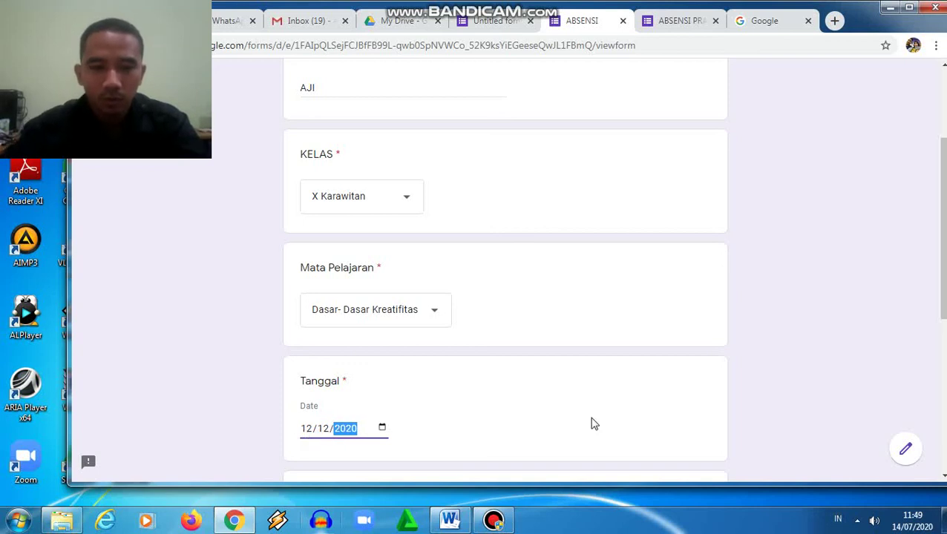
- Set the Jam Masuk answer to 08:10 AM
{"action": "scroll", "coordinate": [501, 407], "scroll_direction": "down", "scroll_amount": 2}
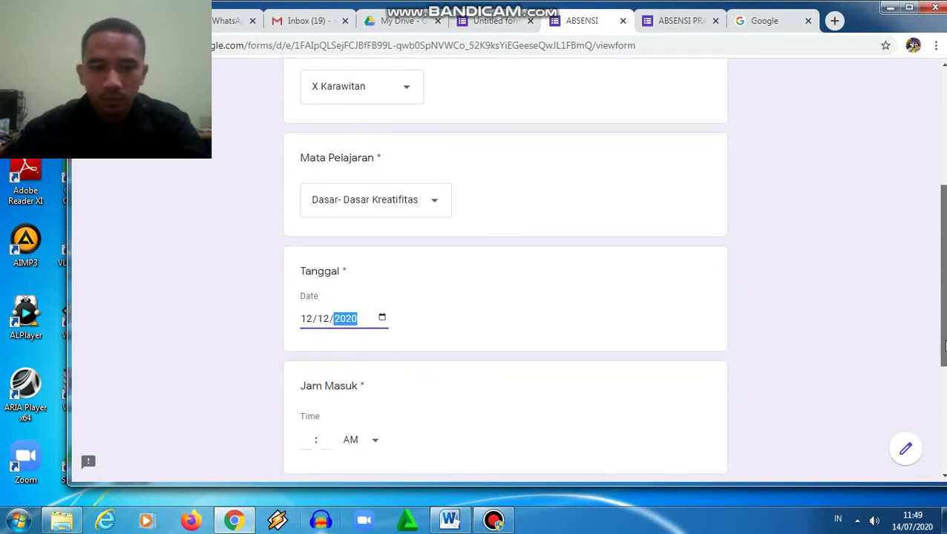
{"action": "left_click", "coordinate": [306, 429]}
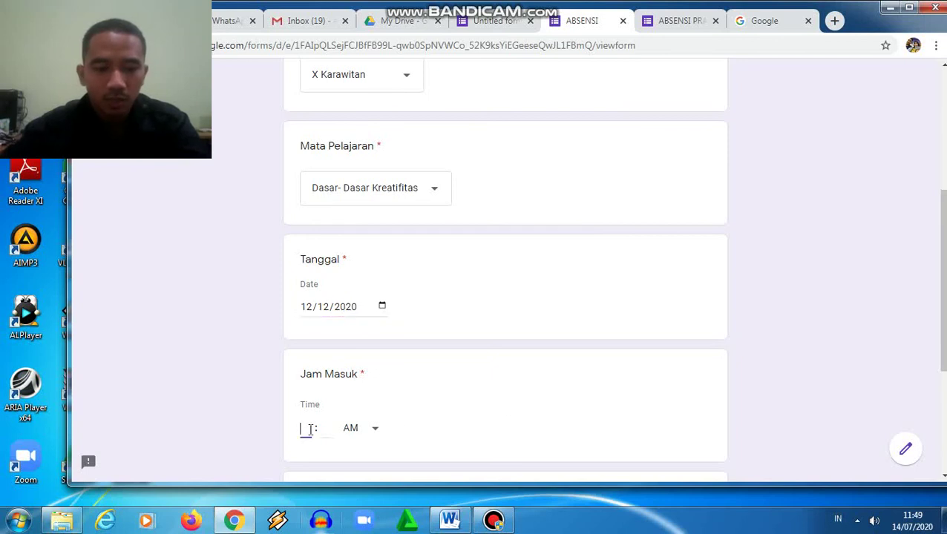
{"action": "type", "text": "08"}
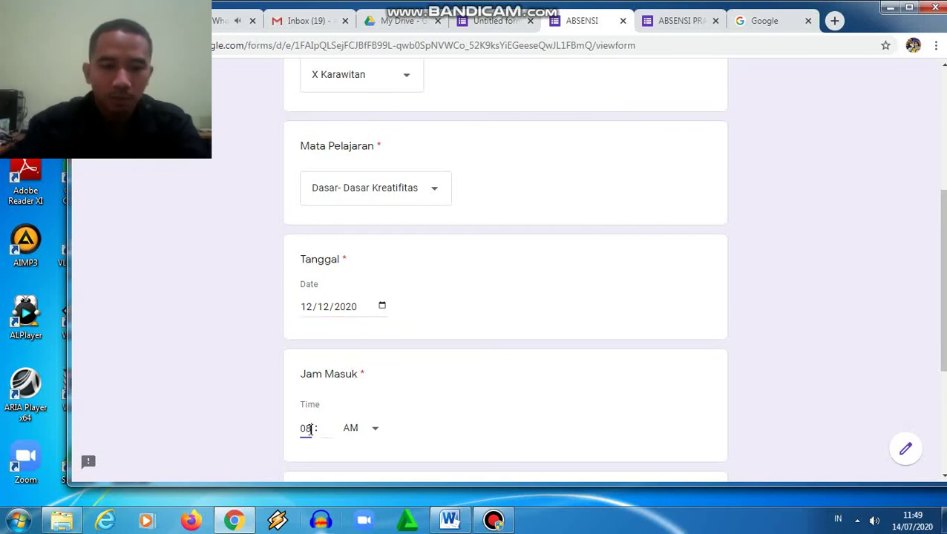
{"action": "left_click", "coordinate": [325, 431]}
{"action": "type", "text": "10"}
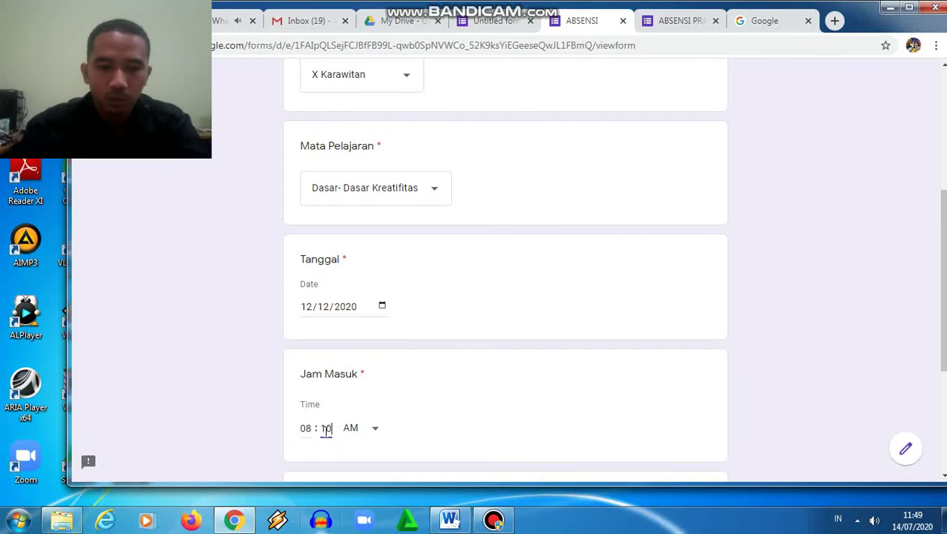
- Choose HADIR for Keterangan and submit the test response
{"action": "scroll", "coordinate": [686, 329], "scroll_direction": "down", "scroll_amount": 3}
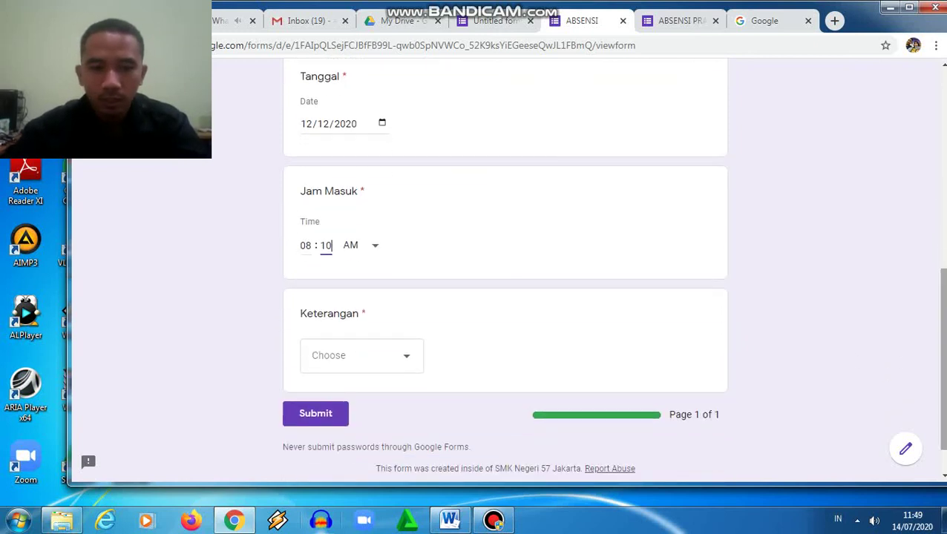
{"action": "left_click", "coordinate": [407, 354]}
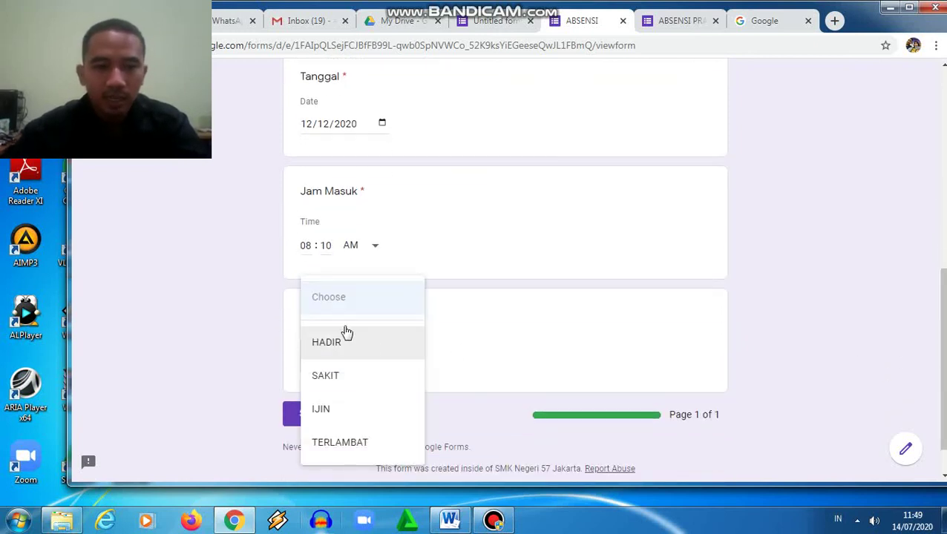
{"action": "left_click", "coordinate": [351, 348]}
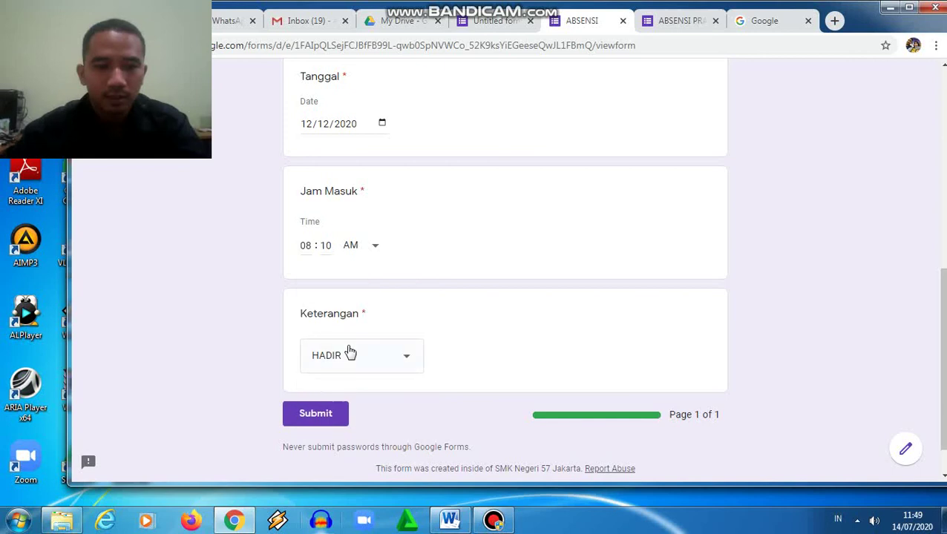
{"action": "left_click", "coordinate": [317, 415]}
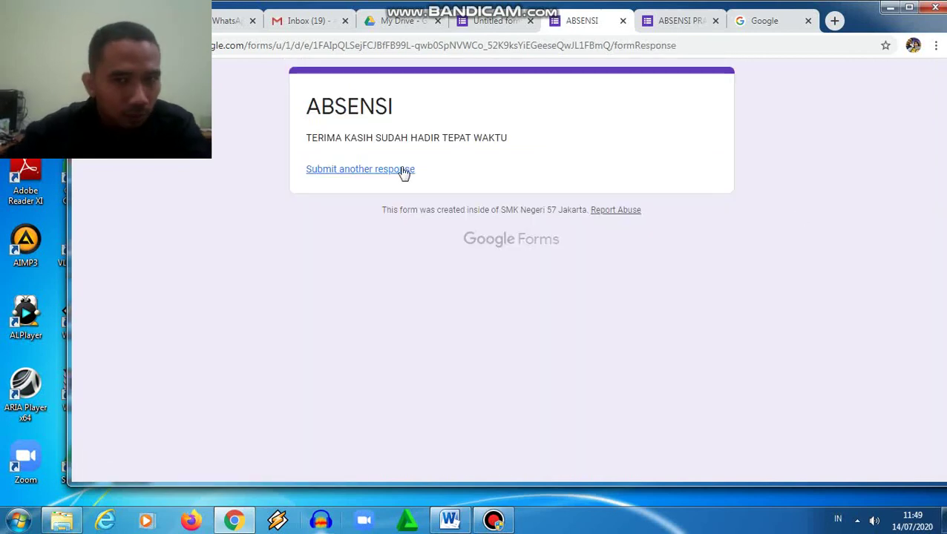
- Return to the form editor and review the summary of the submitted response
{"action": "left_click", "coordinate": [492, 22]}
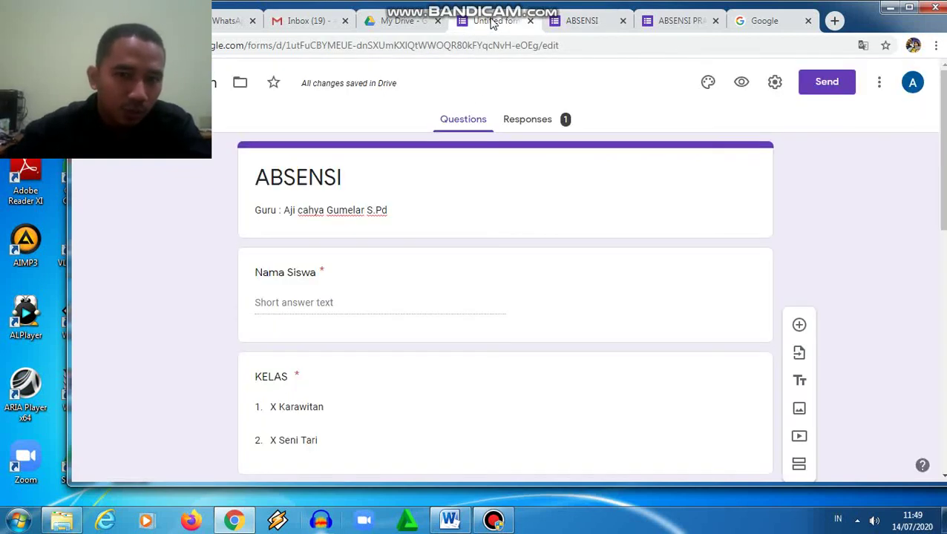
{"action": "left_click", "coordinate": [553, 126]}
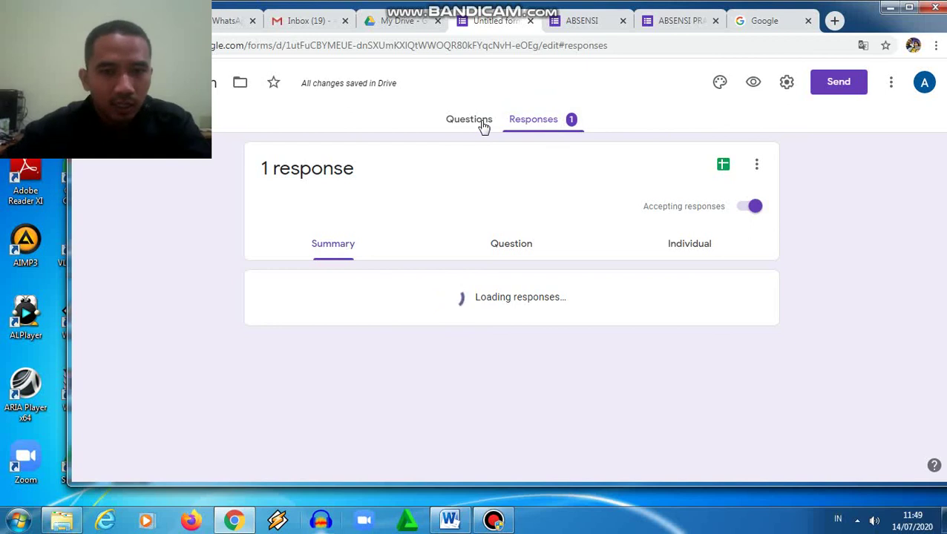
{"action": "left_click", "coordinate": [468, 121]}
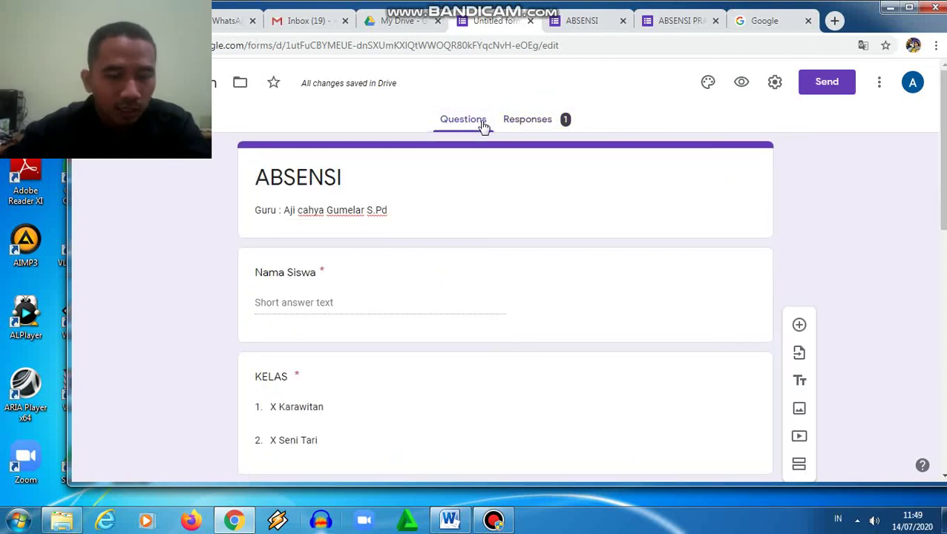
{"action": "left_click", "coordinate": [534, 120]}
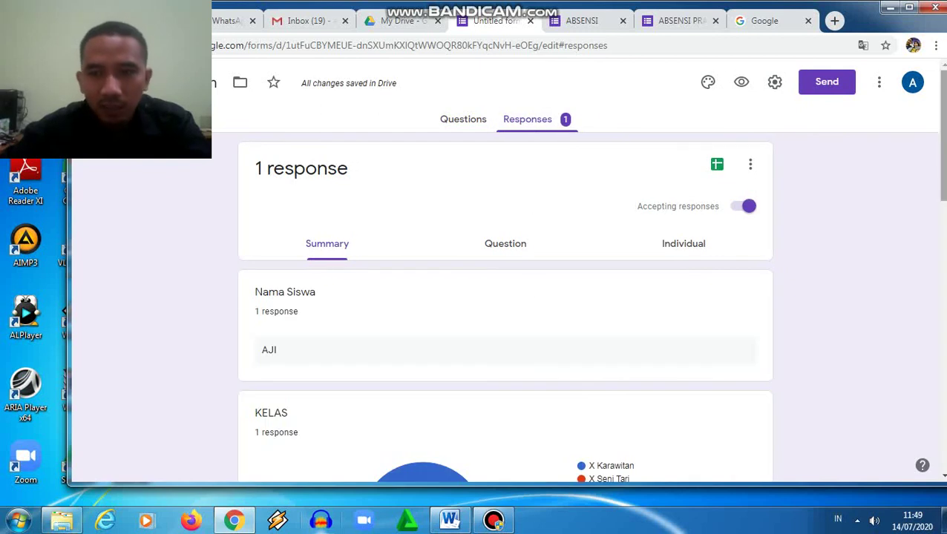
{"action": "mouse_move", "coordinate": [944, 177]}
{"action": "left_mouse_down"}
{"action": "mouse_move", "coordinate": [943, 395]}
{"action": "mouse_move", "coordinate": [944, 181]}
{"action": "left_mouse_up"}
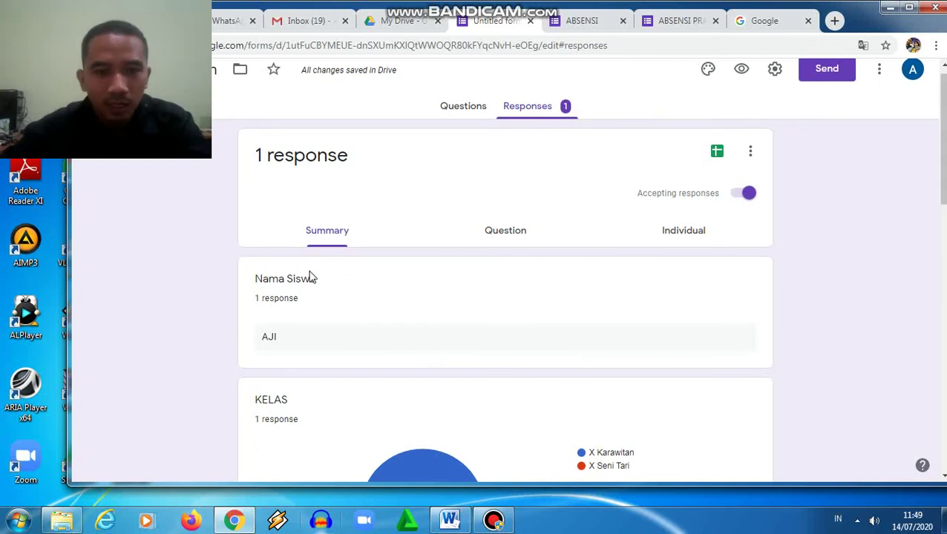
- Create a new response spreadsheet for the form named "Absensi (Responses)"
{"action": "left_click", "coordinate": [716, 153]}
{"action": "left_click", "coordinate": [516, 157]}
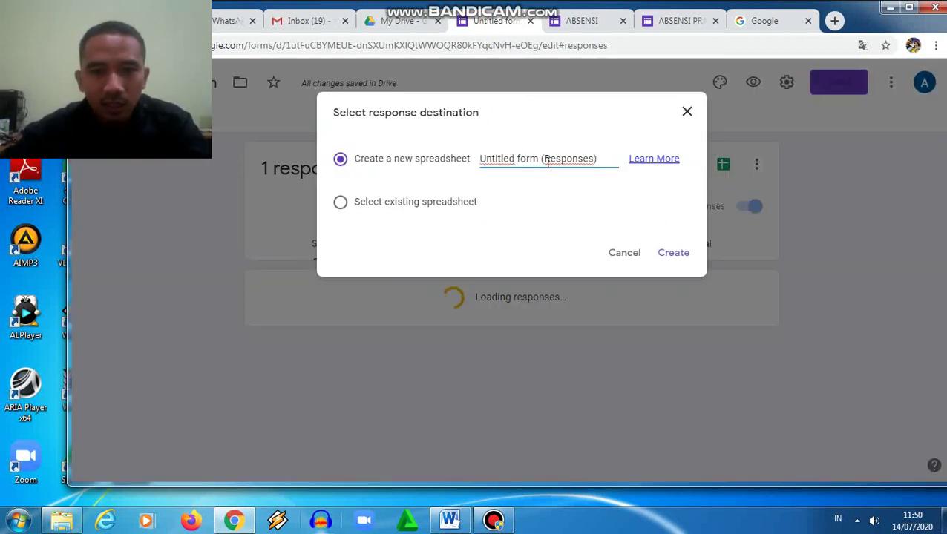
{"action": "left_click_drag", "start_coordinate": [537, 161], "coordinate": [434, 178]}
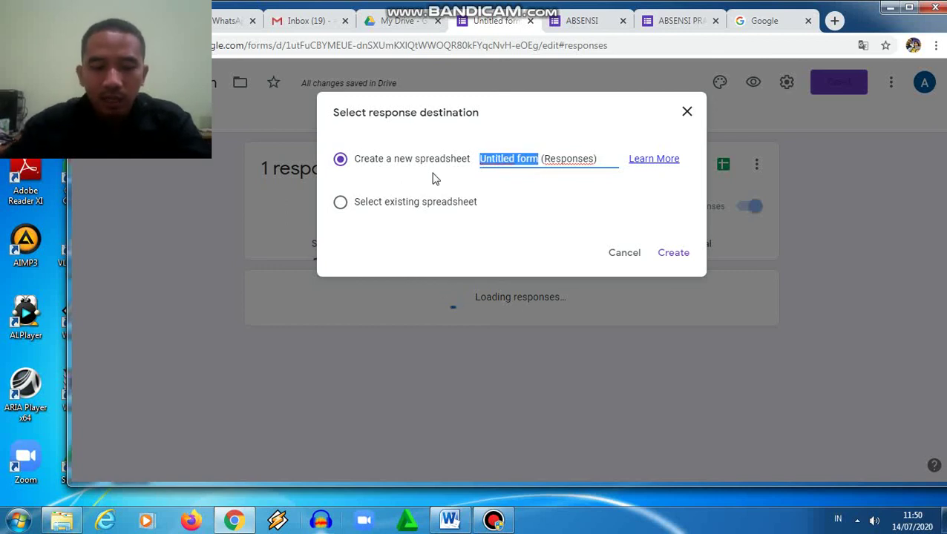
{"action": "key", "text": "Caps_Lock"}
{"action": "type", "text": "A"}
{"action": "key", "text": "Caps_Lock"}
{"action": "type", "text": "bsensi"}
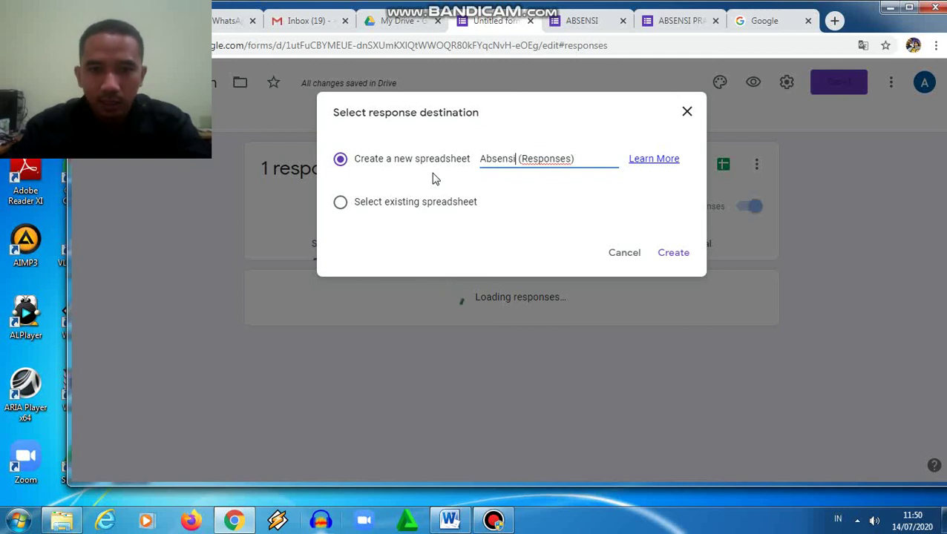
{"action": "left_click", "coordinate": [675, 253]}
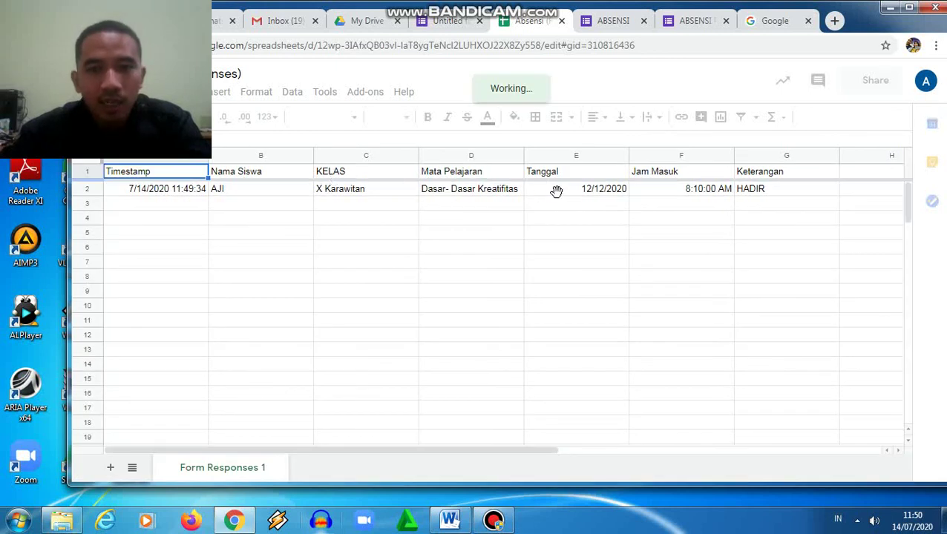
- Check the response row and the download option in the response spreadsheet, then close the spreadsheet
{"action": "left_click", "coordinate": [688, 194]}
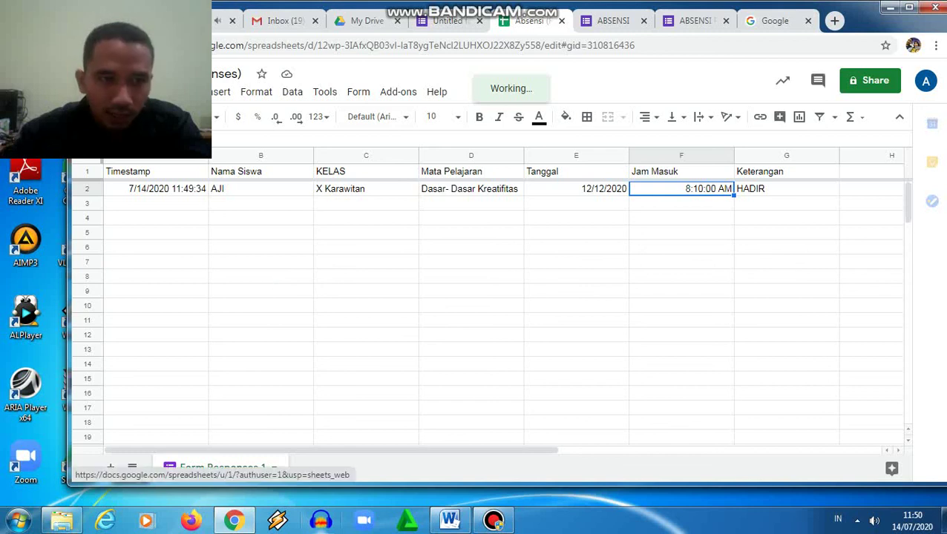
{"action": "key", "text": "alt+f"}
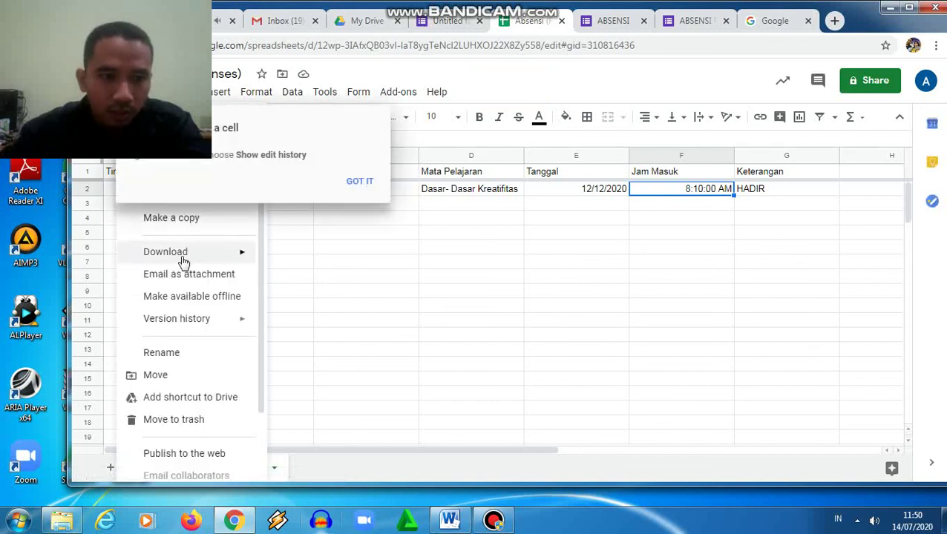
{"action": "mouse_move", "coordinate": [183, 261]}
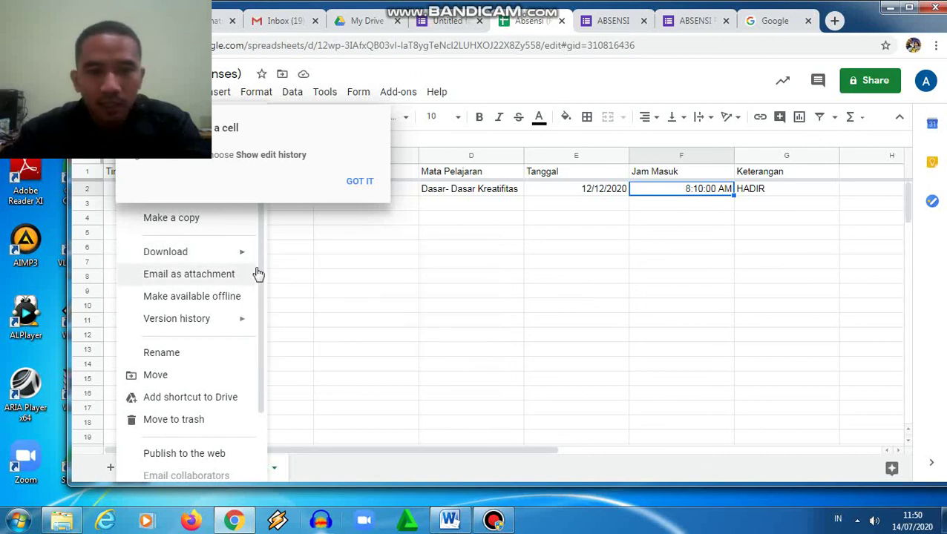
{"action": "left_click", "coordinate": [351, 277]}
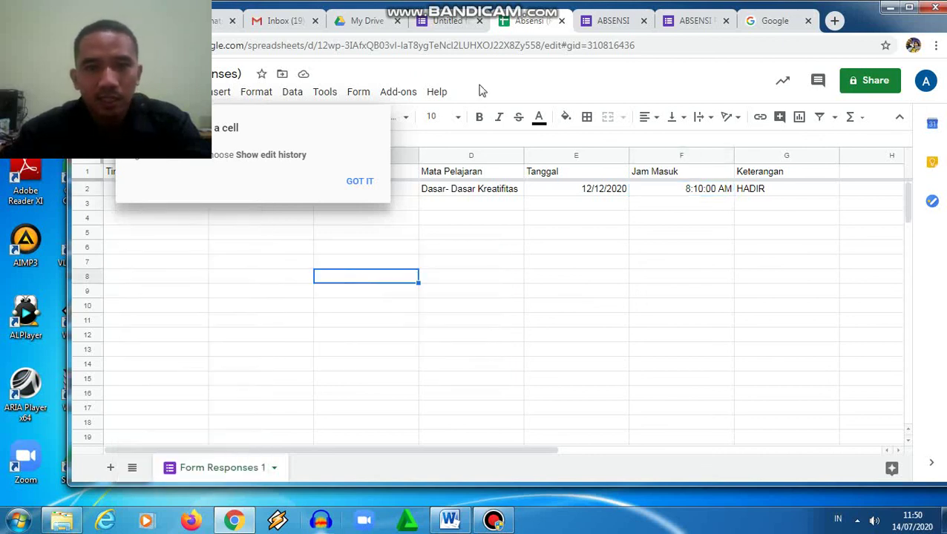
{"action": "left_click", "coordinate": [560, 22]}
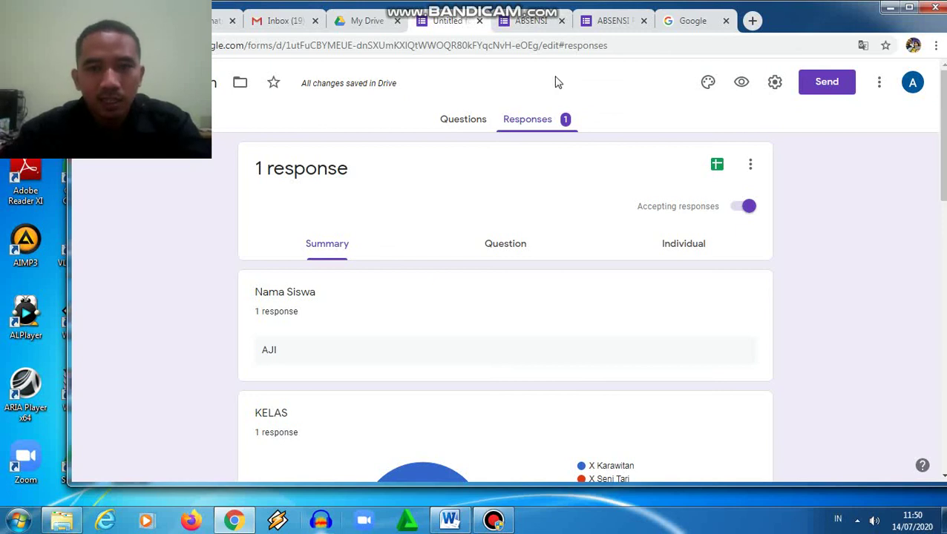
- Delete all responses from the form and close the ABSENSI preview page
{"action": "left_click", "coordinate": [752, 166]}
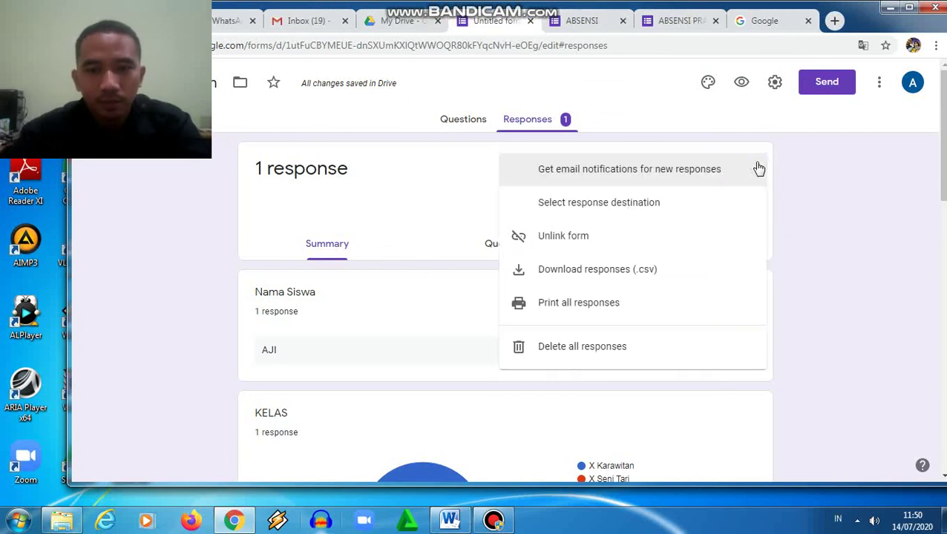
{"action": "left_click", "coordinate": [571, 345]}
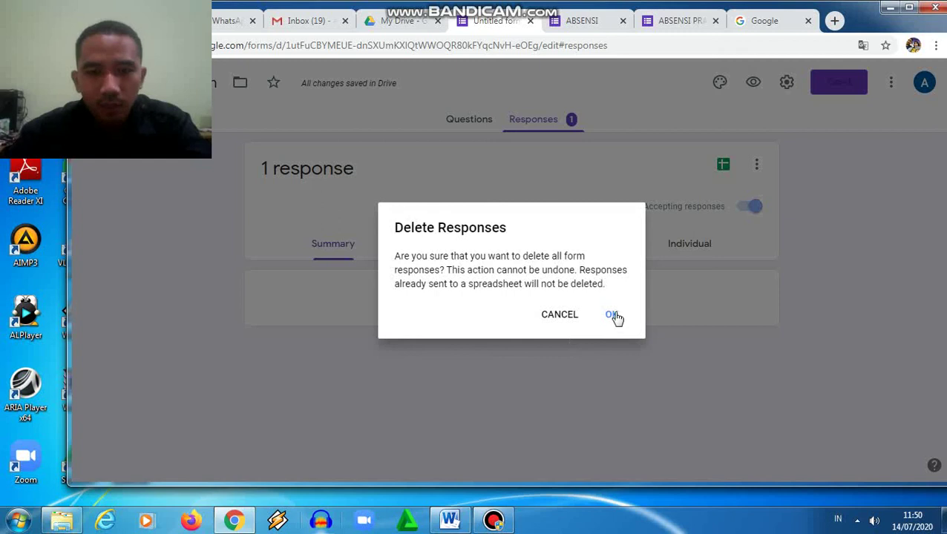
{"action": "left_click", "coordinate": [615, 317]}
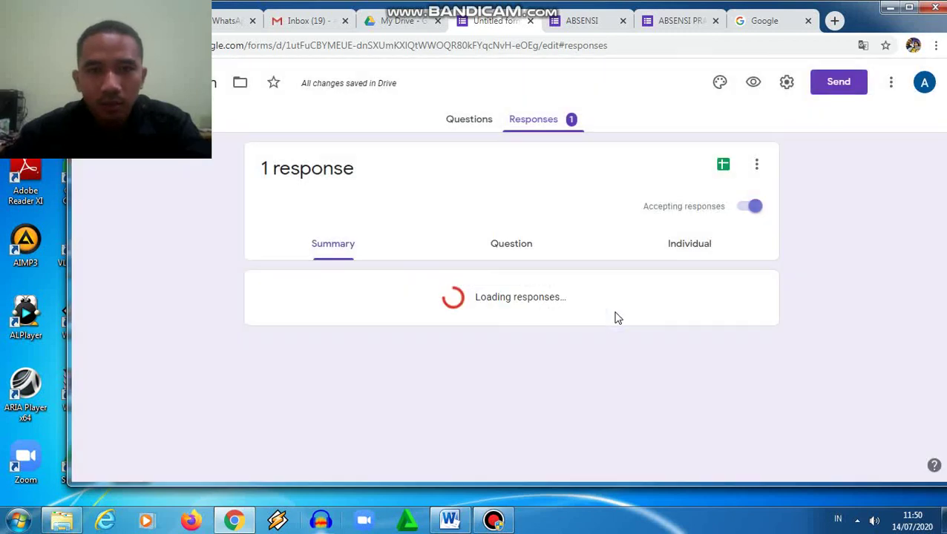
{"action": "left_click", "coordinate": [491, 128]}
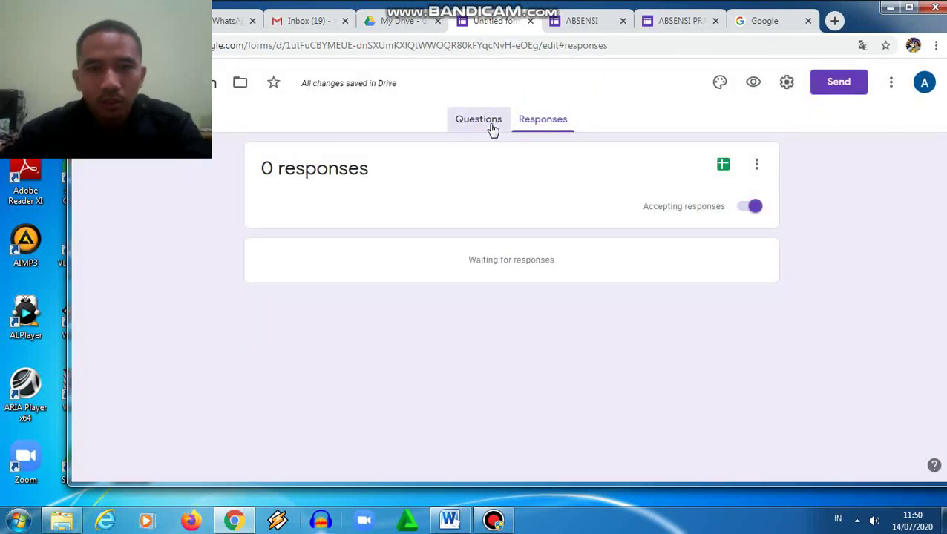
{"action": "left_click", "coordinate": [623, 22]}
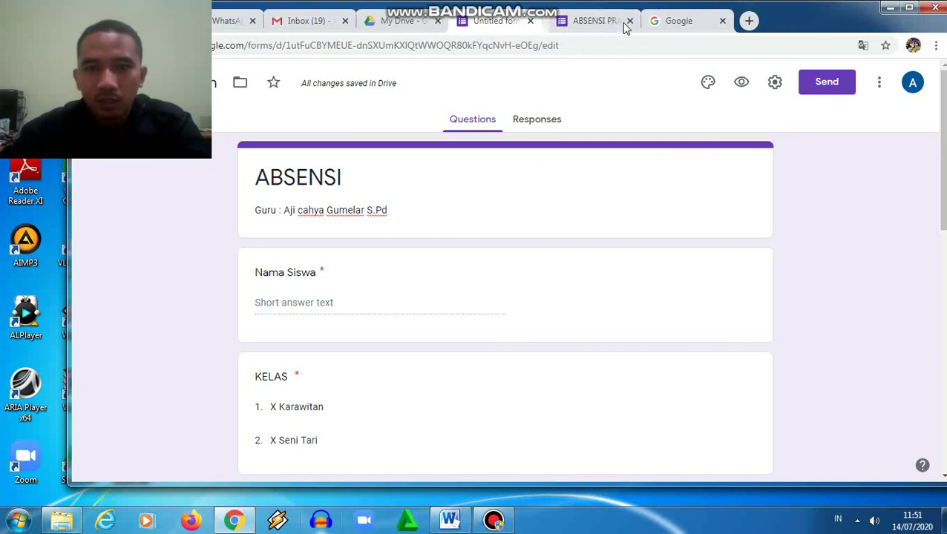
- Open the form's sending options, choose sharing by link, shorten the URL, and copy the shortened link
{"action": "left_click", "coordinate": [826, 83]}
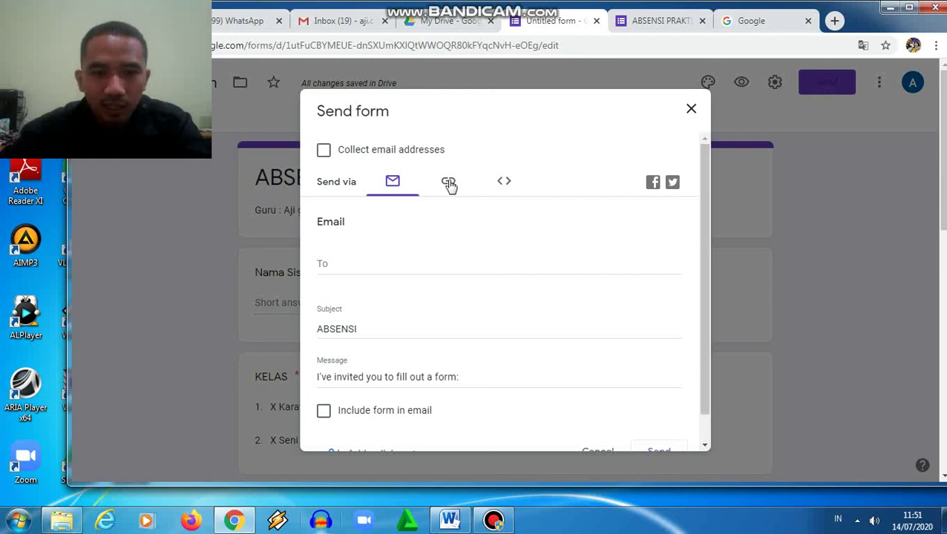
{"action": "left_click", "coordinate": [450, 185]}
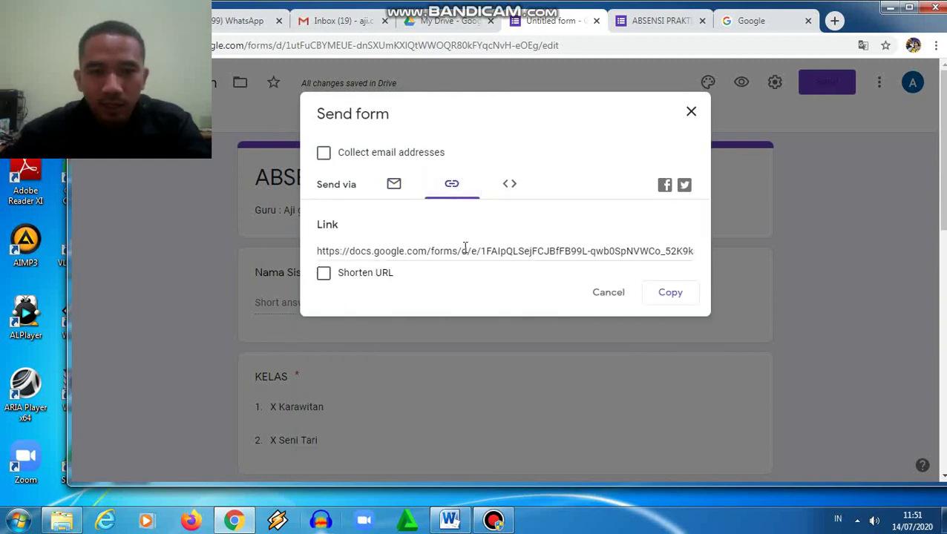
{"action": "left_click", "coordinate": [465, 251]}
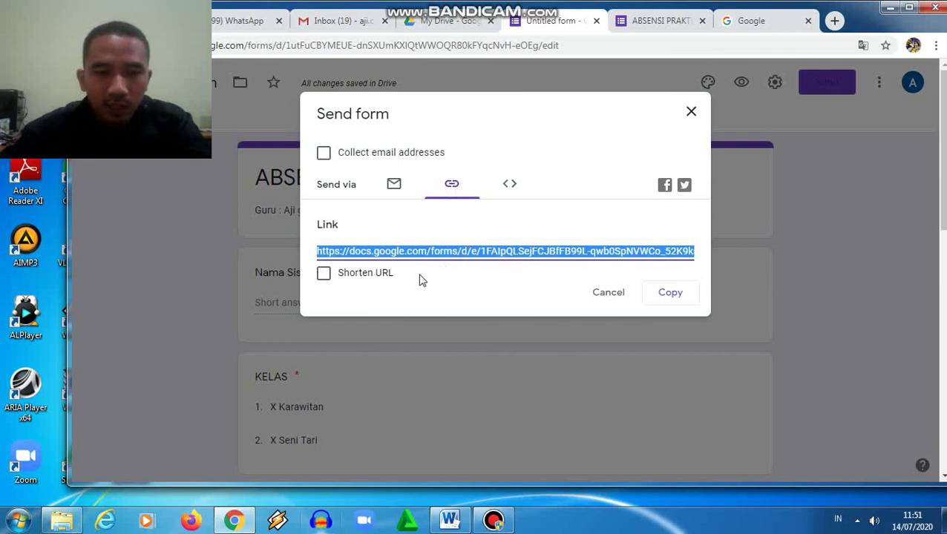
{"action": "left_click", "coordinate": [377, 281]}
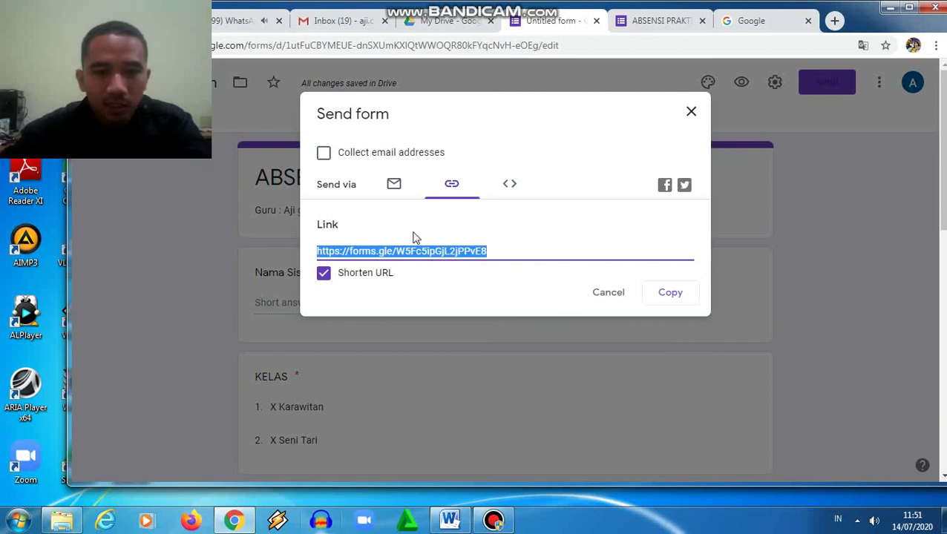
{"action": "left_click", "coordinate": [672, 293]}
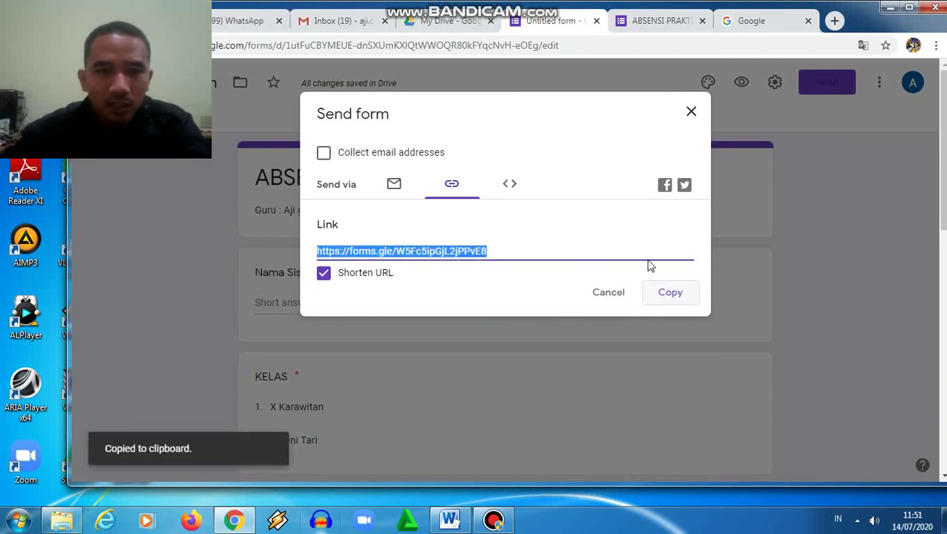
- Switch to WhatsApp and send the copied form link to the XI KARAWITAN group chat
{"action": "left_click", "coordinate": [260, 21]}
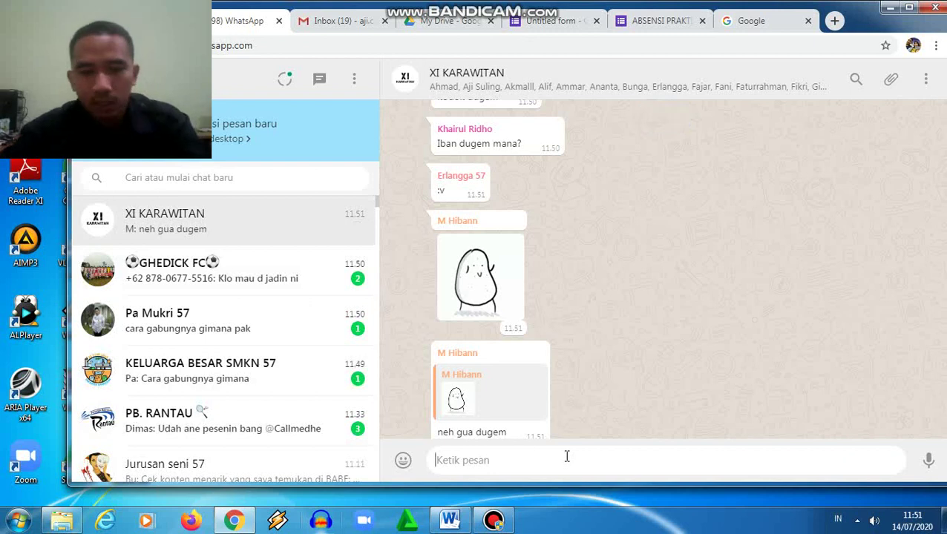
{"action": "key", "text": "ctrl+v"}
{"action": "key", "text": "Return"}
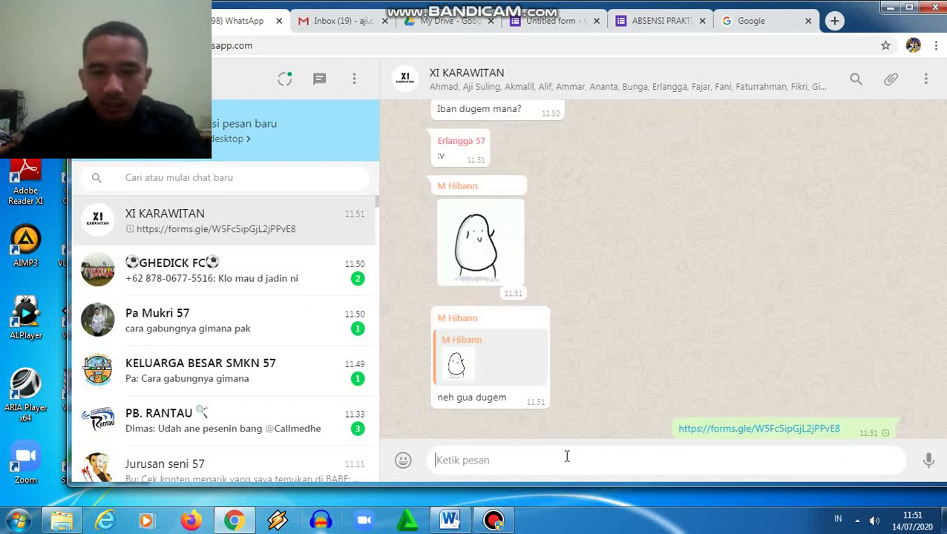
- Send the messages "coba isi absen ya" and "terima kasih" to the XI KARAWITAN group
{"action": "type", "text": "coba"}
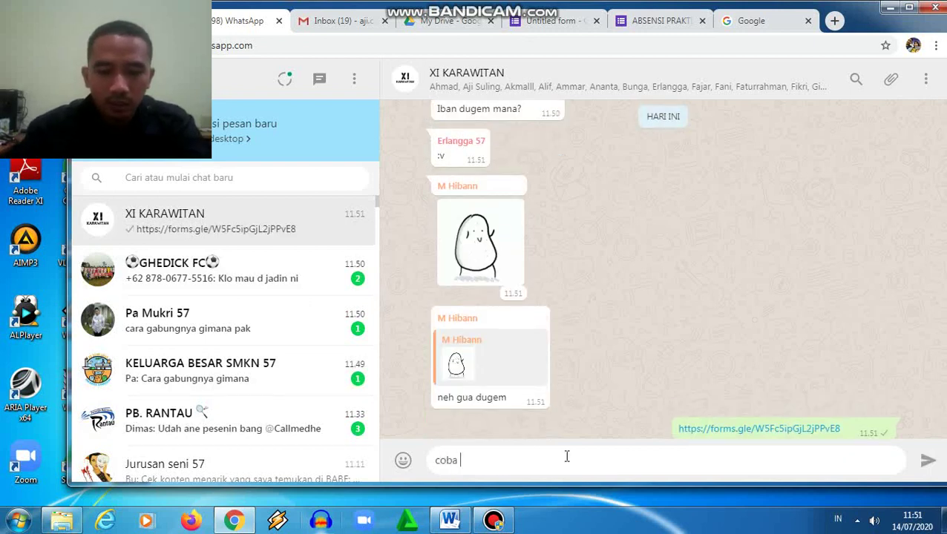
{"action": "type", "text": " isi absen seni ya"}
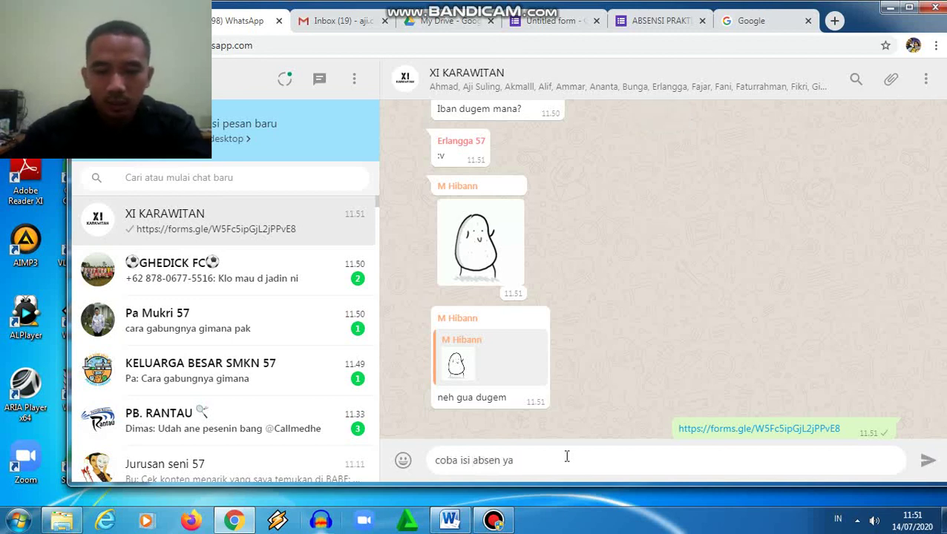
{"action": "key", "text": "Return"}
{"action": "type", "text": "terima k"}
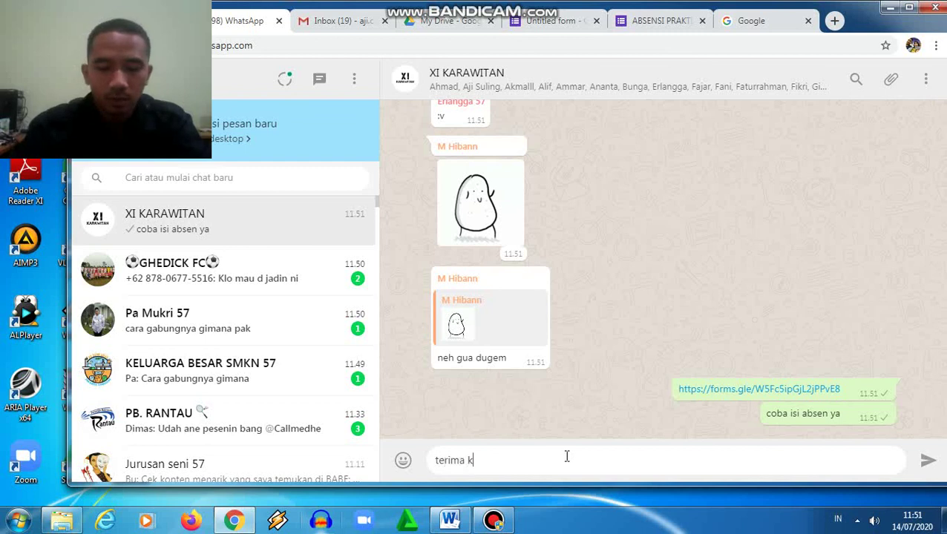
{"action": "type", "text": "asih"}
{"action": "key", "text": "Return"}
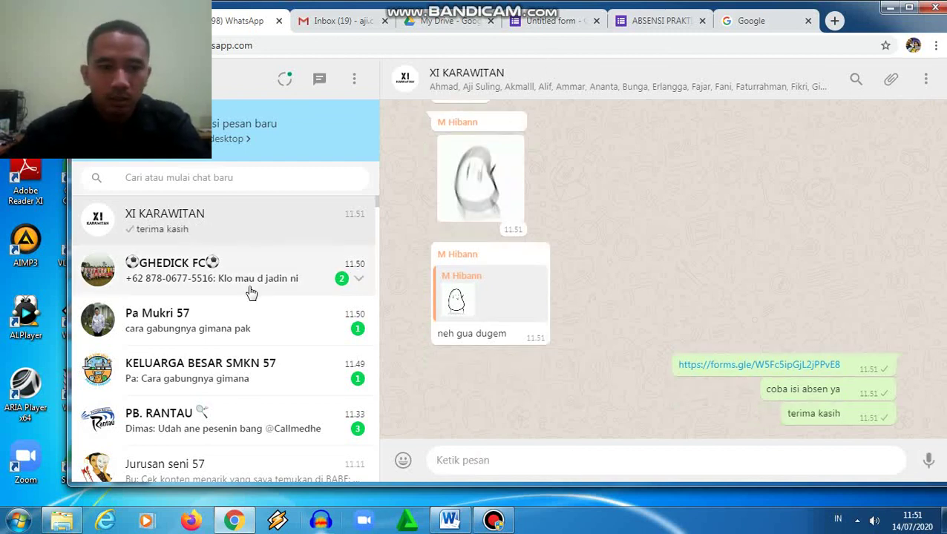
- Open the shared attendance form from the link sent in the group chat
{"action": "left_click", "coordinate": [719, 367]}
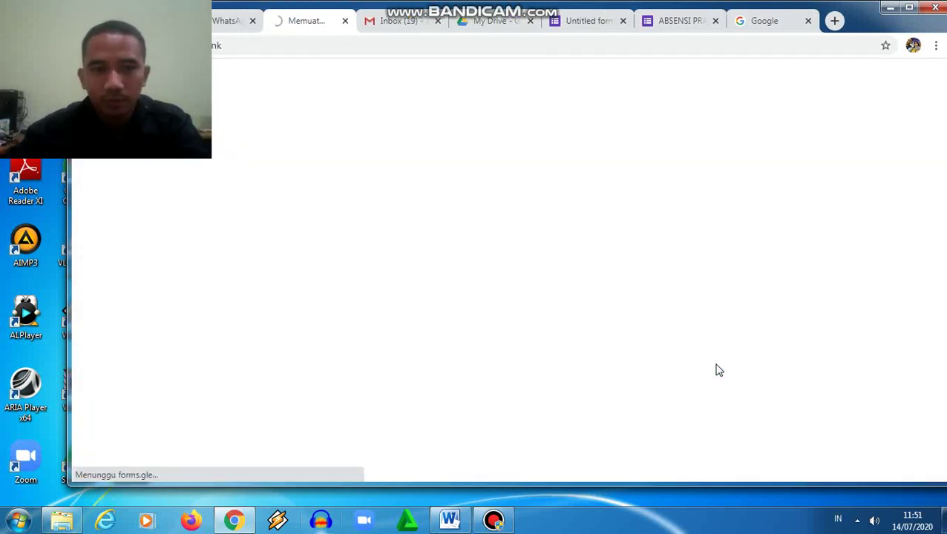